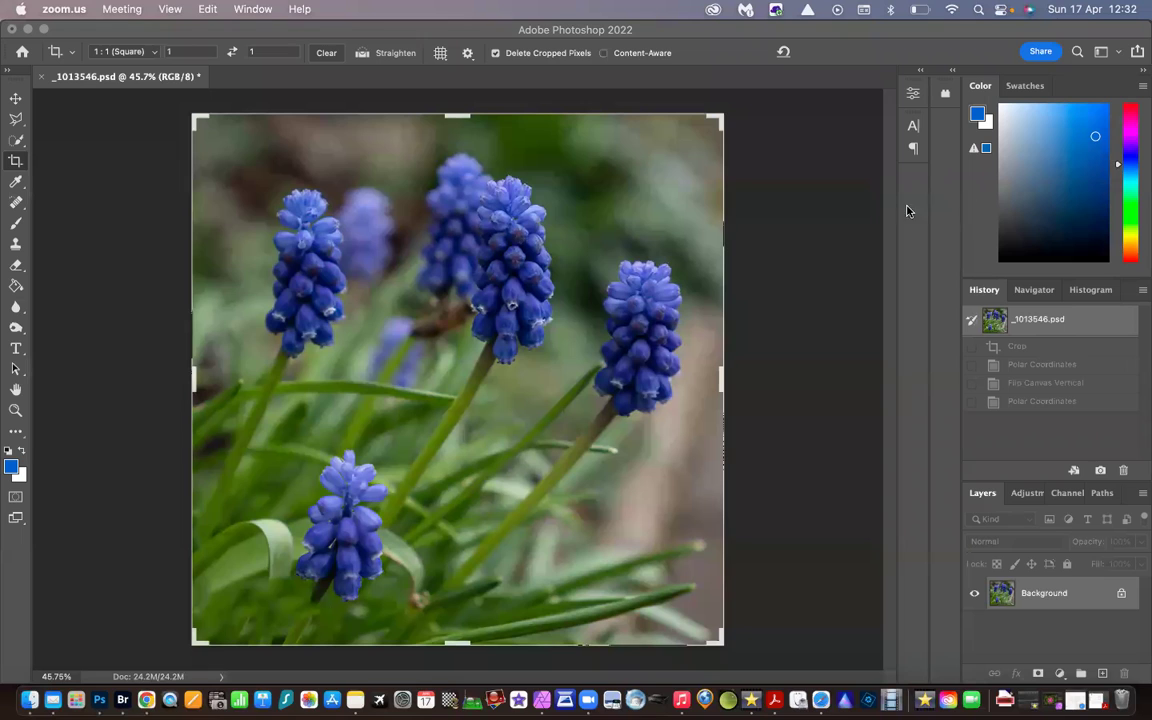
Crop the hyacinth photo to a 1:1 square, positioning it so the flower spikes stay framed
click(12, 148)
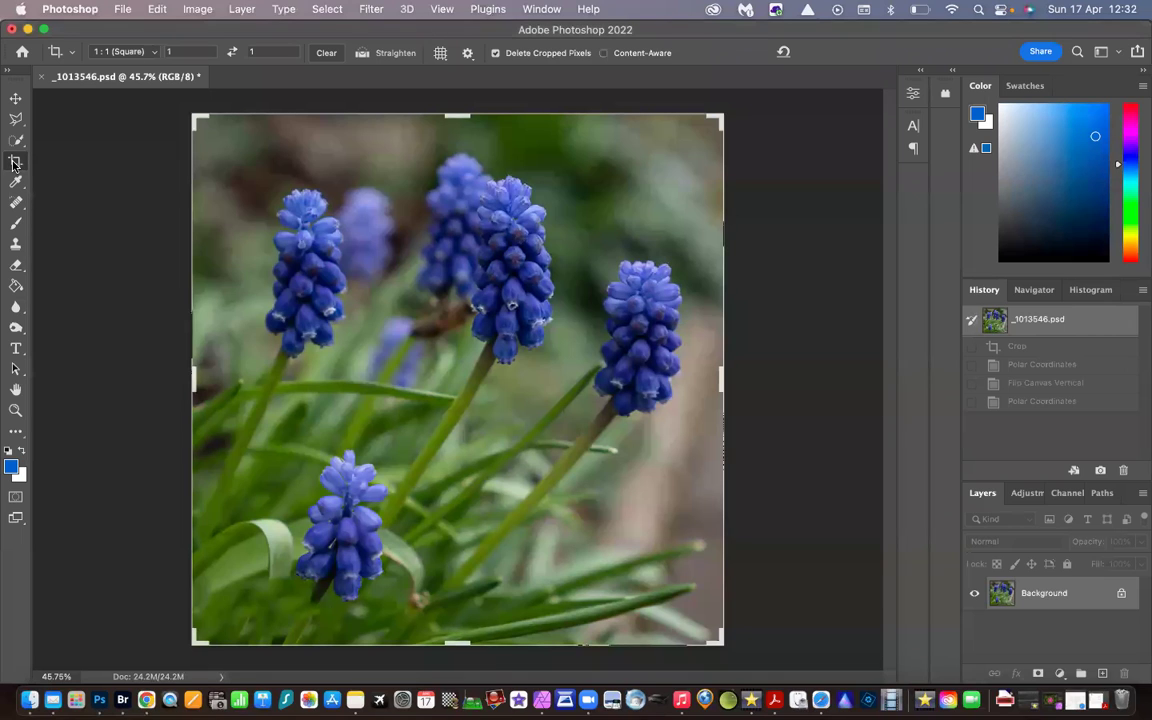
click(155, 54)
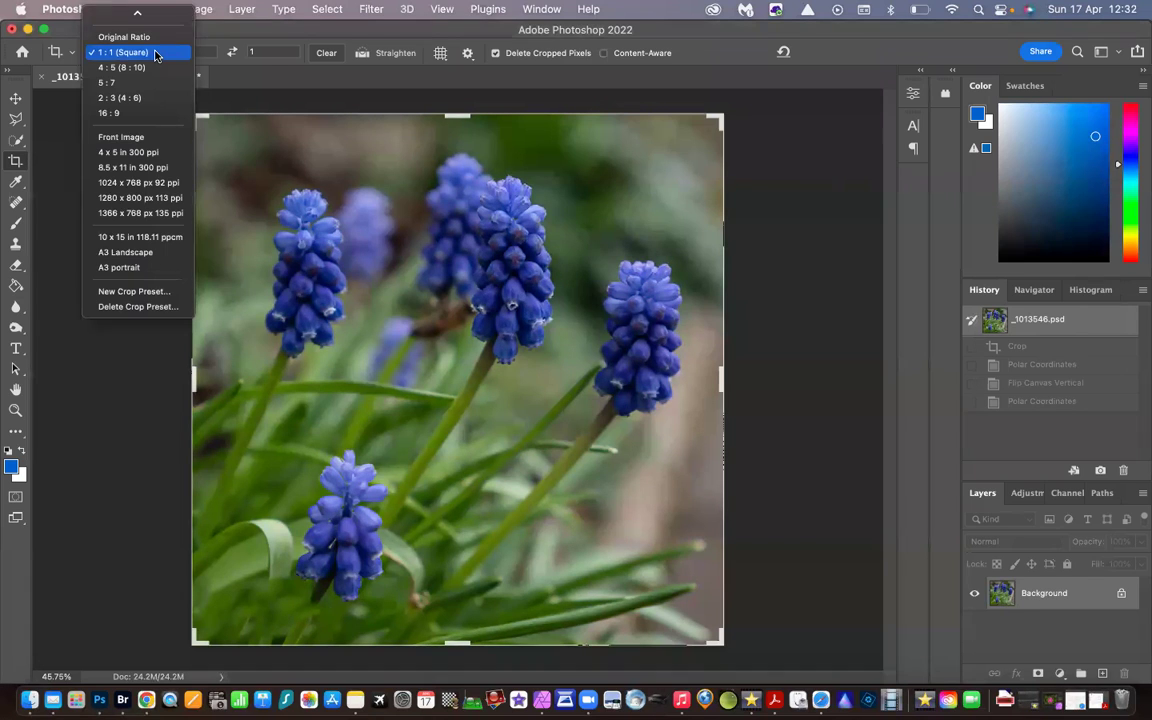
click(155, 54)
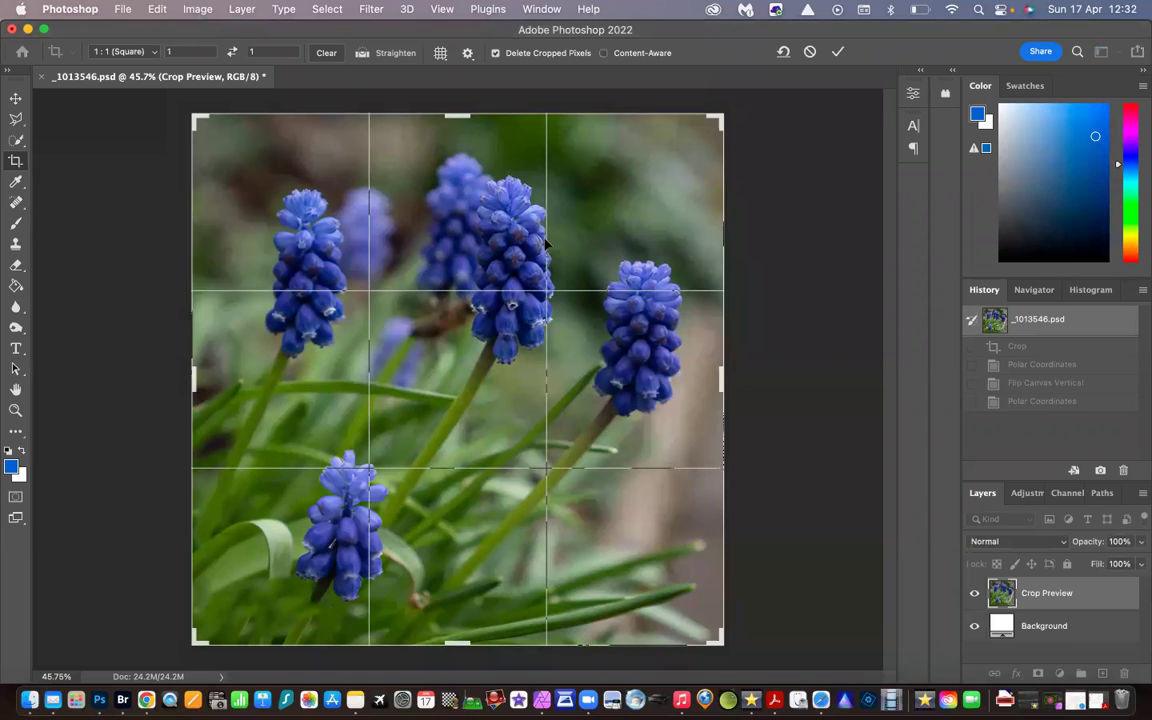
mouse_move(606, 256)
mouse_down()
mouse_move(636, 236)
mouse_move(594, 266)
mouse_move(607, 257)
mouse_up()
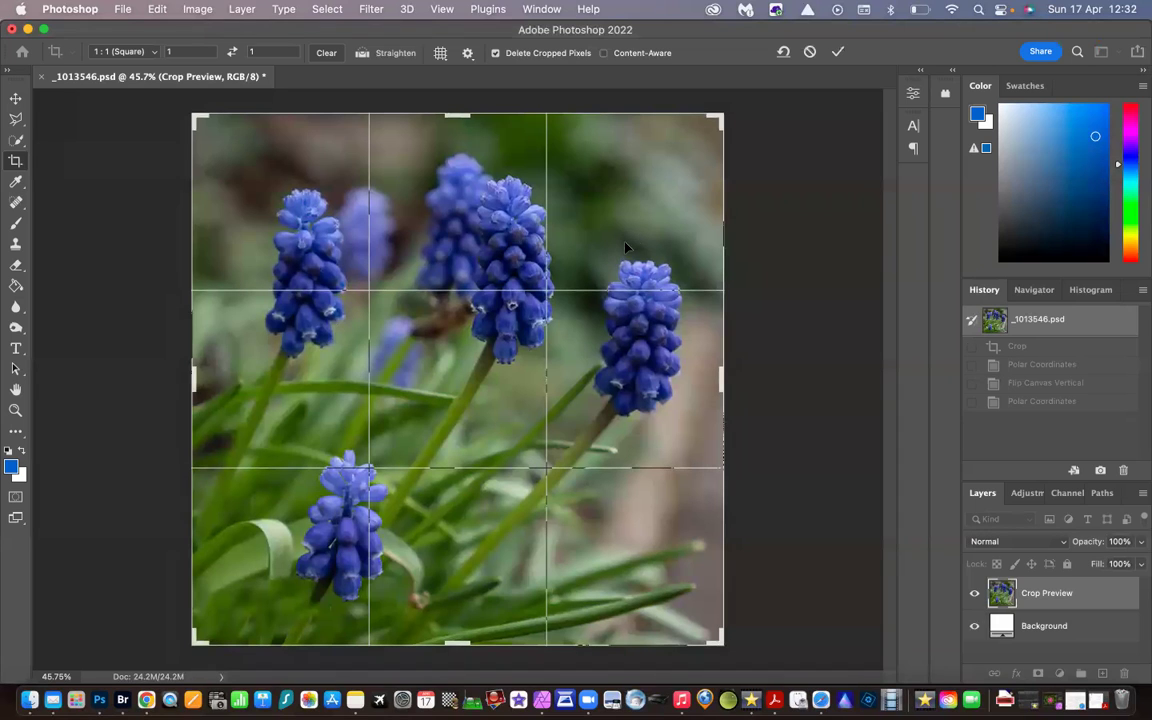
key(Return)
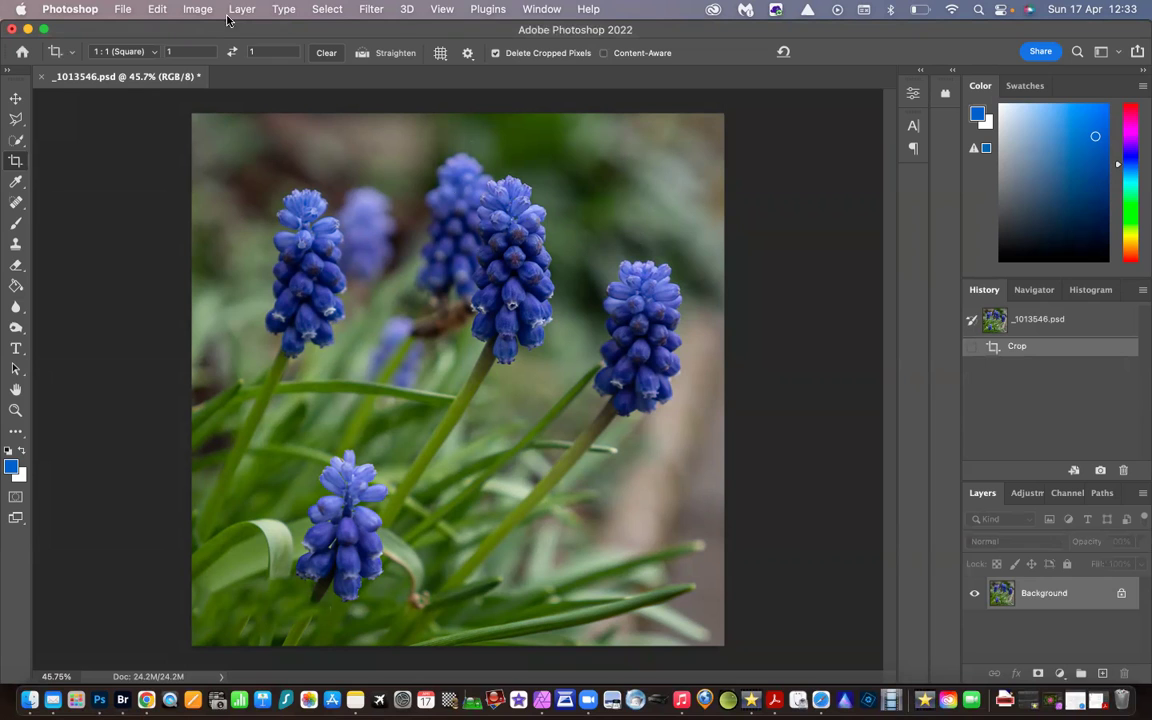
Apply Filter > Distort > Polar Coordinates set to Polar to Rectangular
click(370, 10)
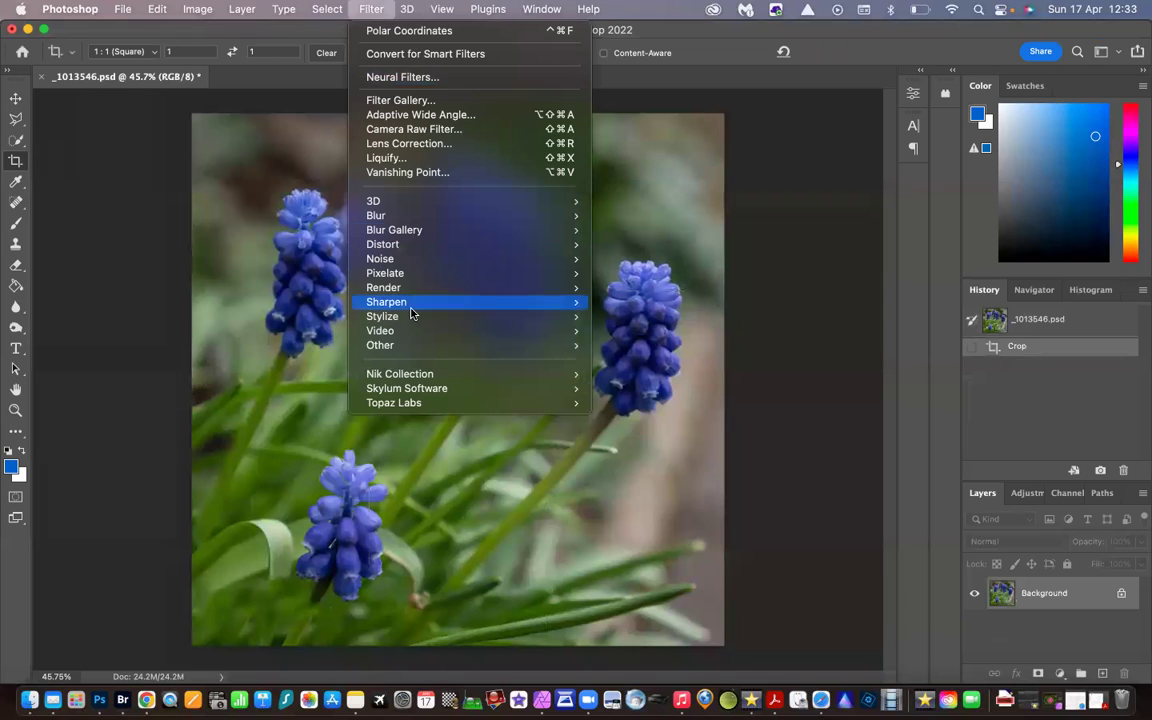
mouse_move(412, 304)
mouse_move(420, 248)
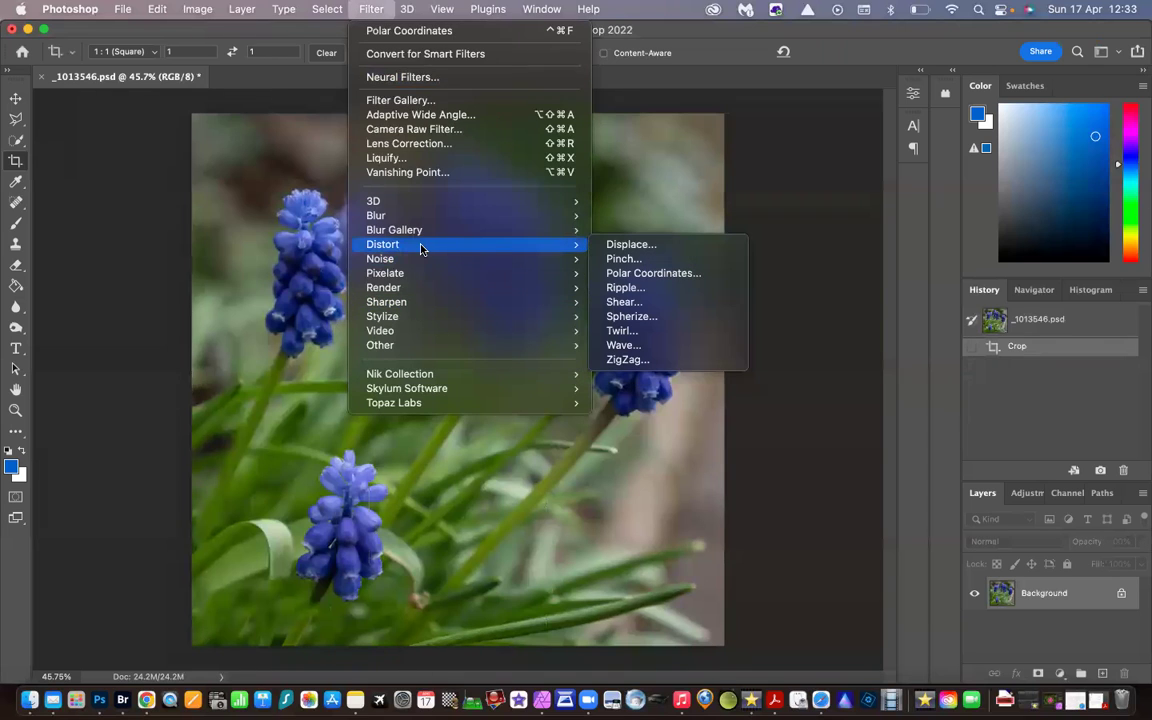
click(673, 280)
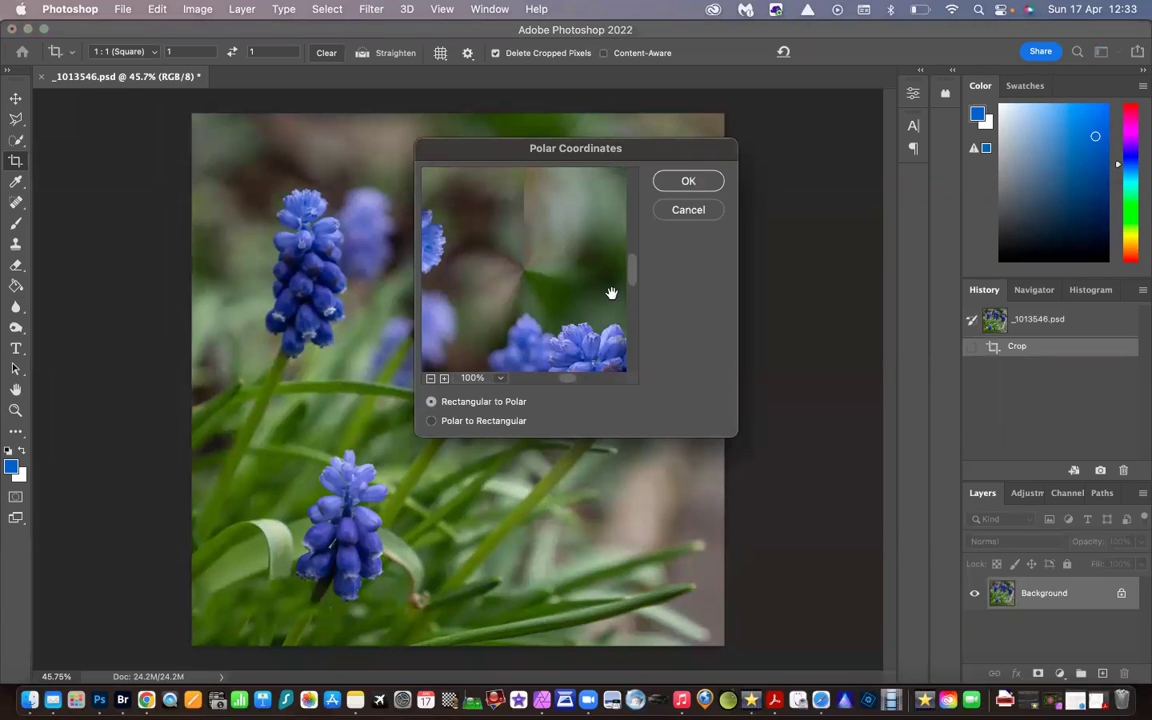
click(431, 422)
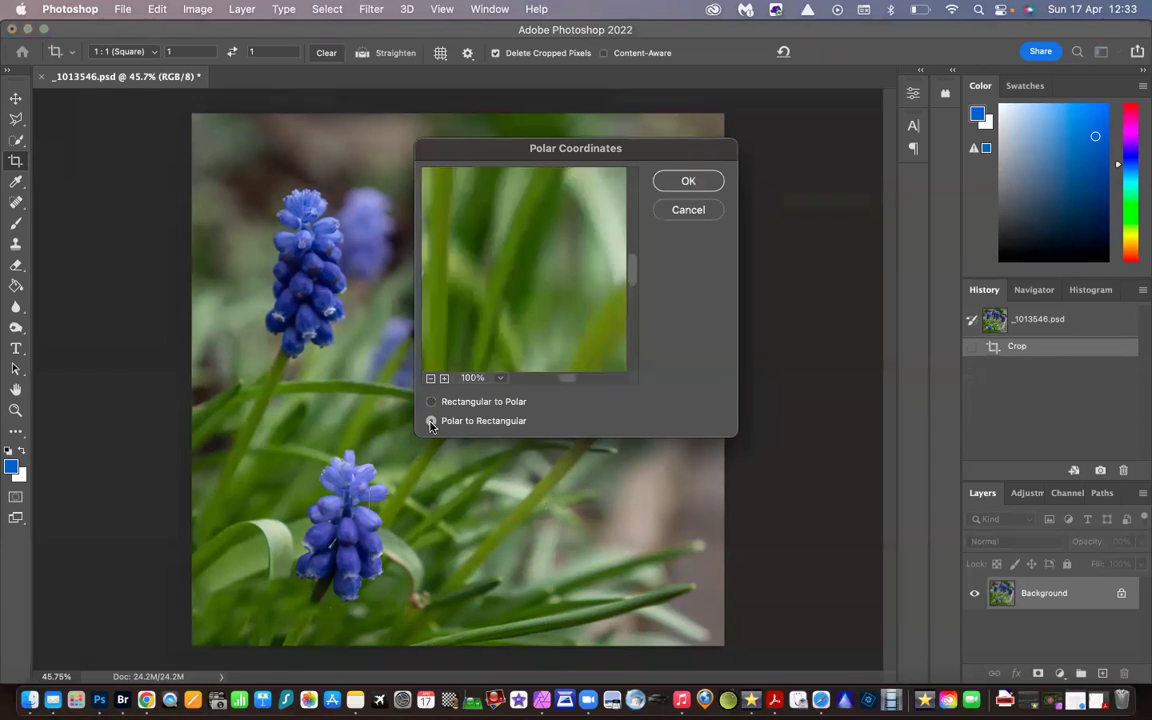
click(688, 182)
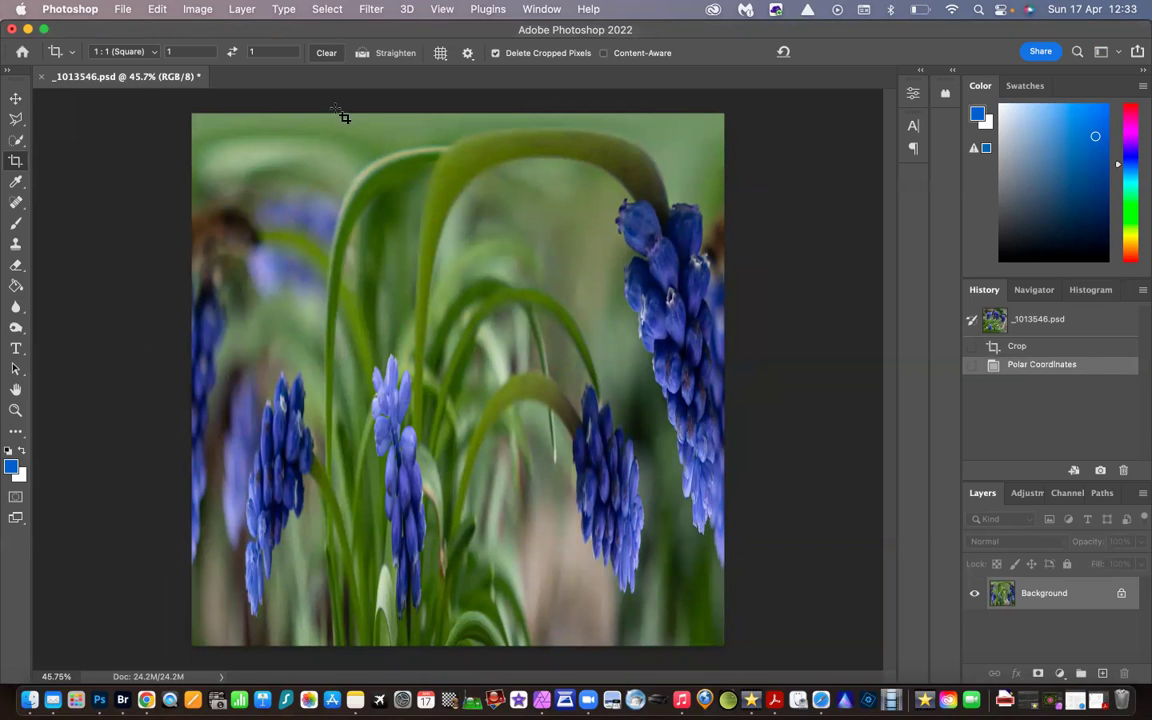
click(195, 10)
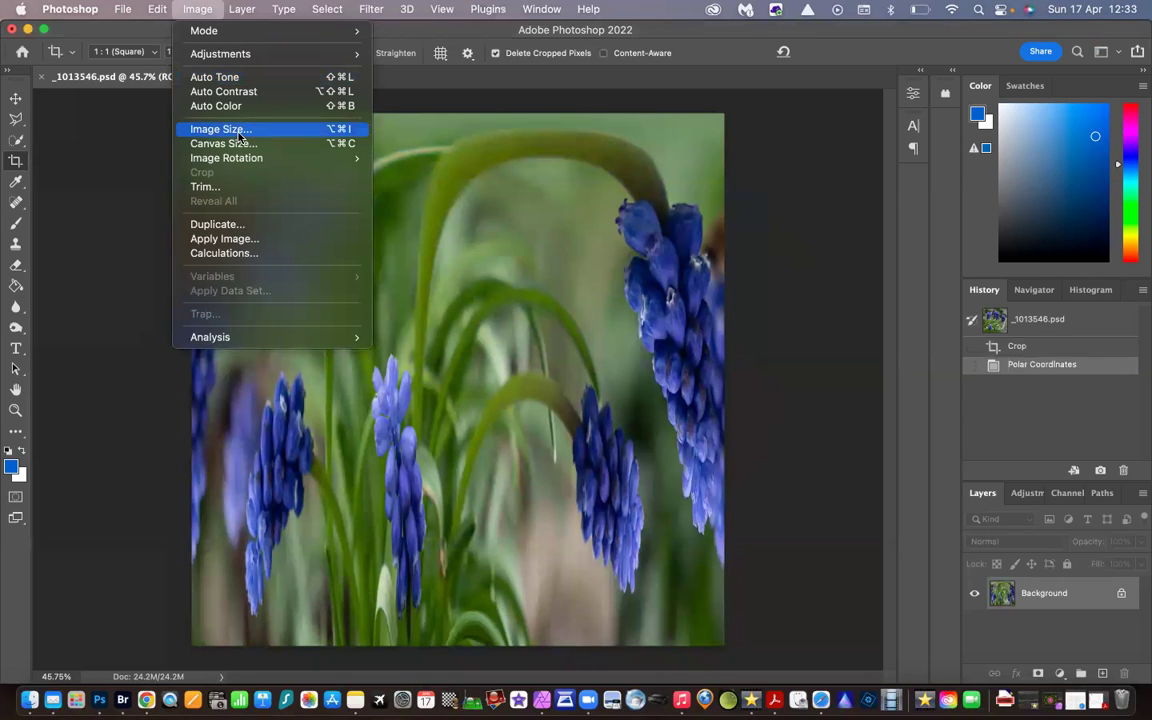
Flip the warped image upside down with Image Rotation > Flip Canvas Vertical
mouse_move(246, 162)
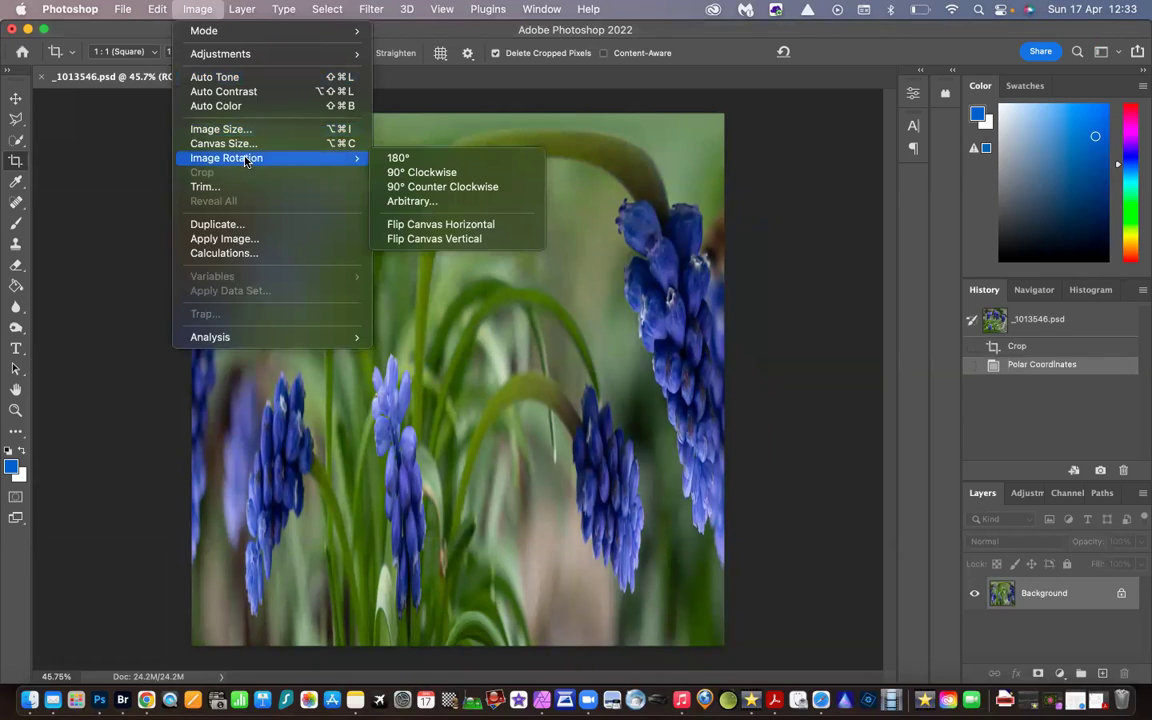
click(490, 241)
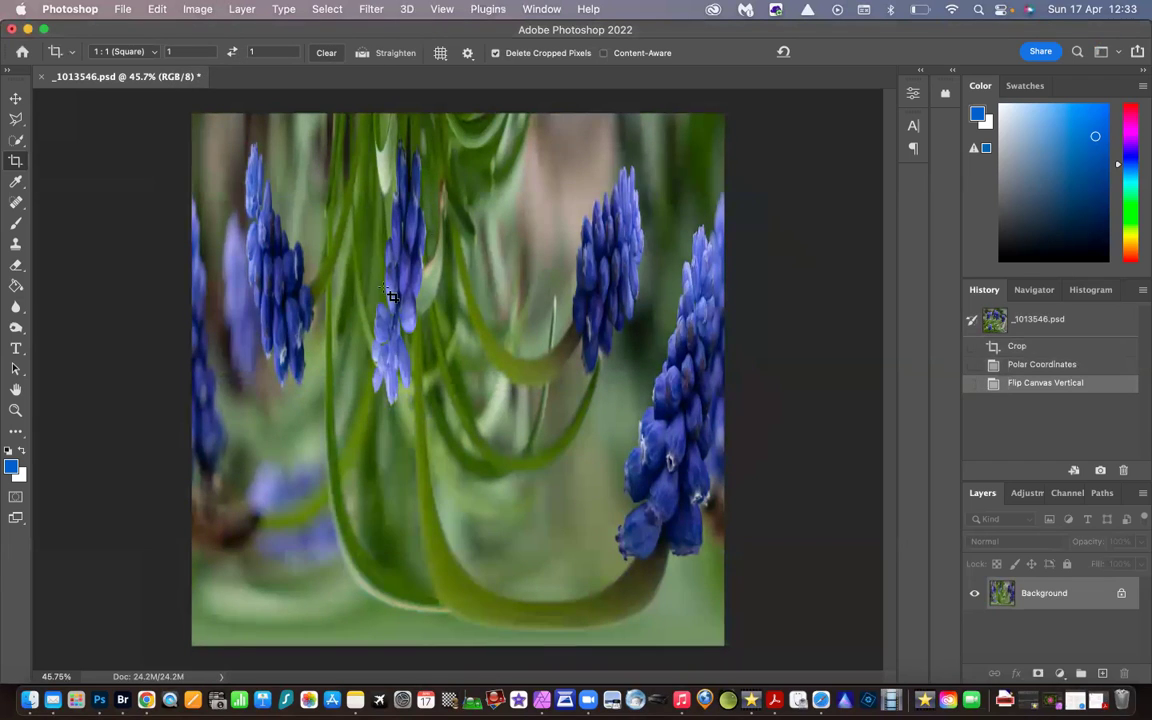
click(369, 10)
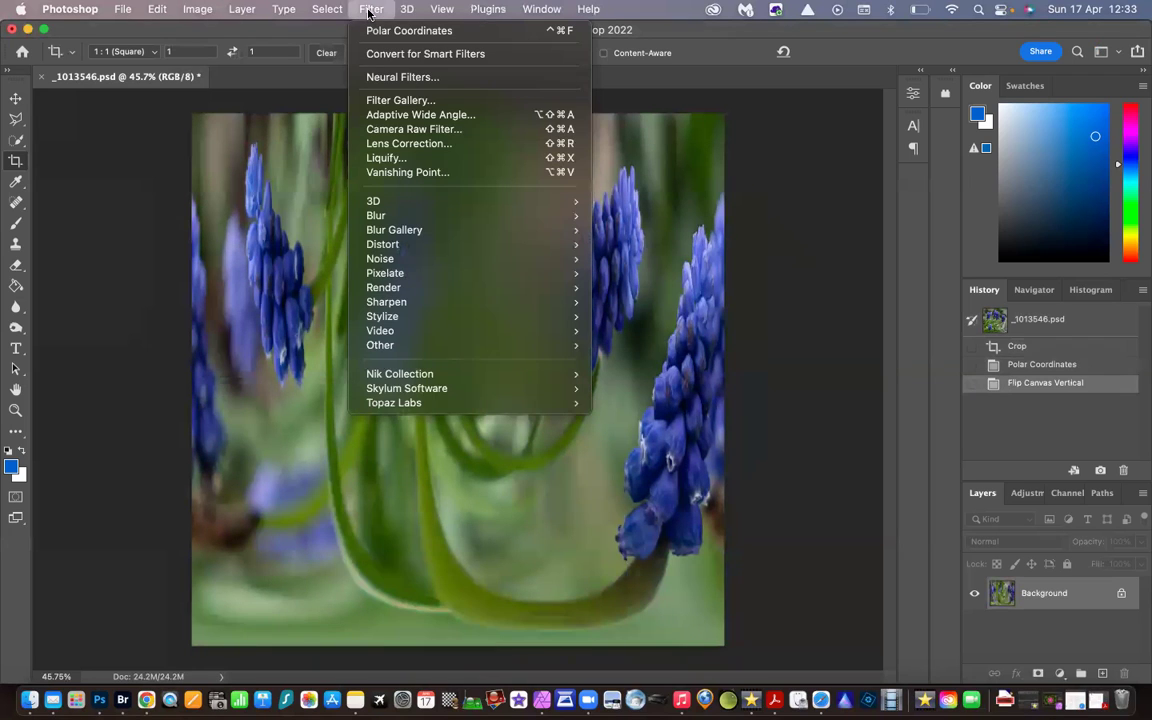
Apply Polar Coordinates again, this time Rectangular to Polar, to form the circular orb
mouse_move(427, 244)
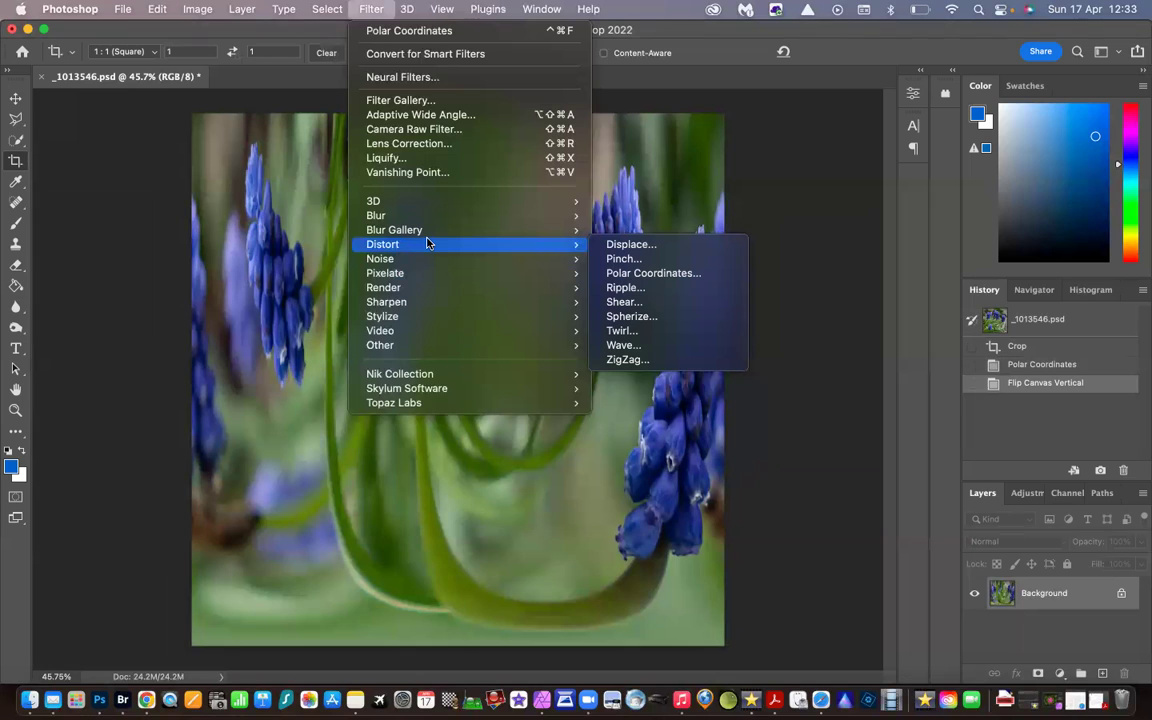
click(697, 279)
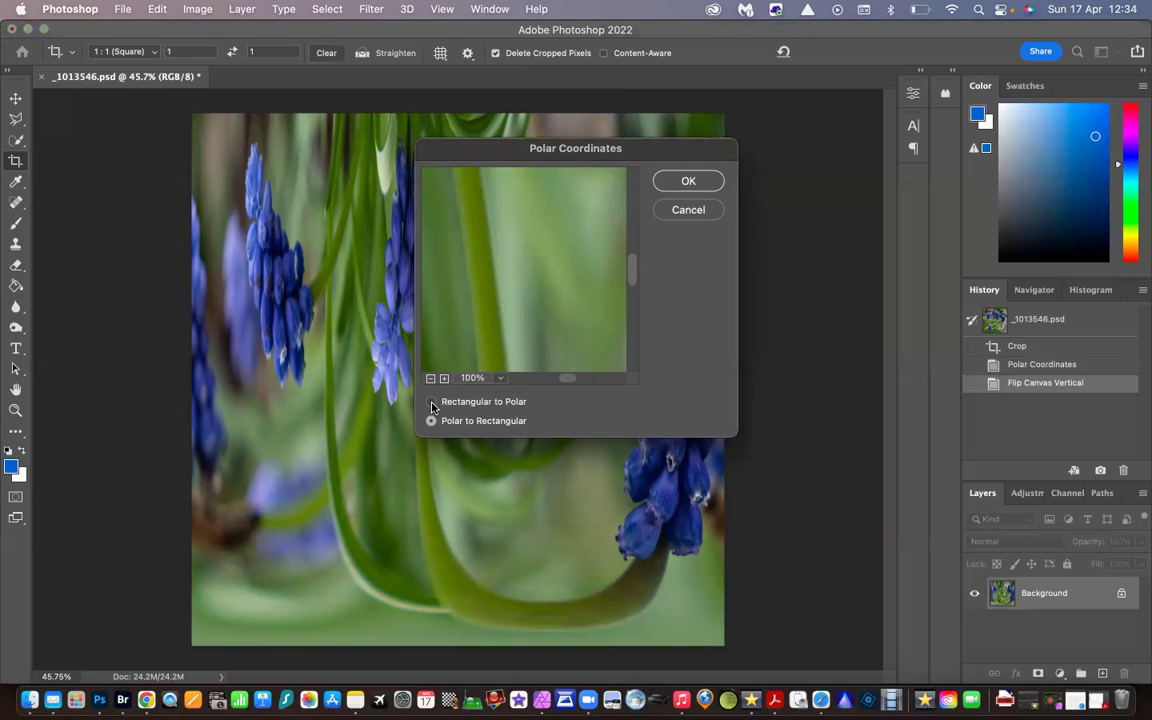
click(432, 402)
click(686, 183)
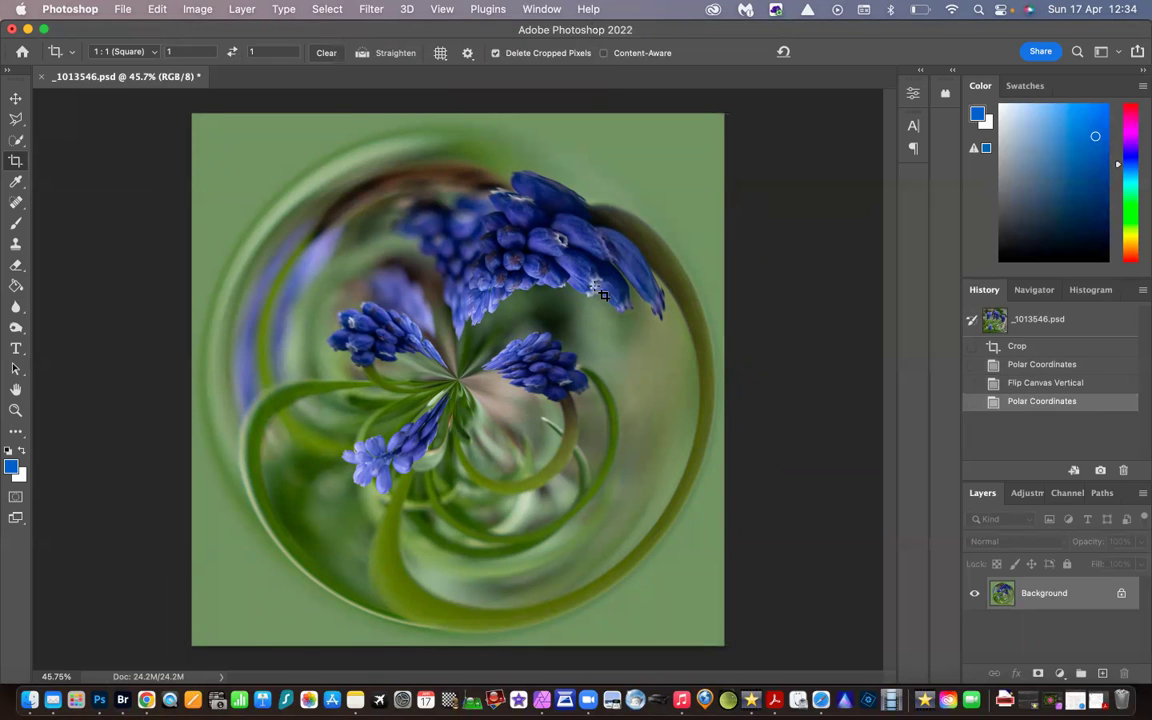
Apply Oil Paint with Stylization 10, Cleanliness 10, Scale 0.1, Bristle Detail 0, Angle -60, Shine 3
click(369, 12)
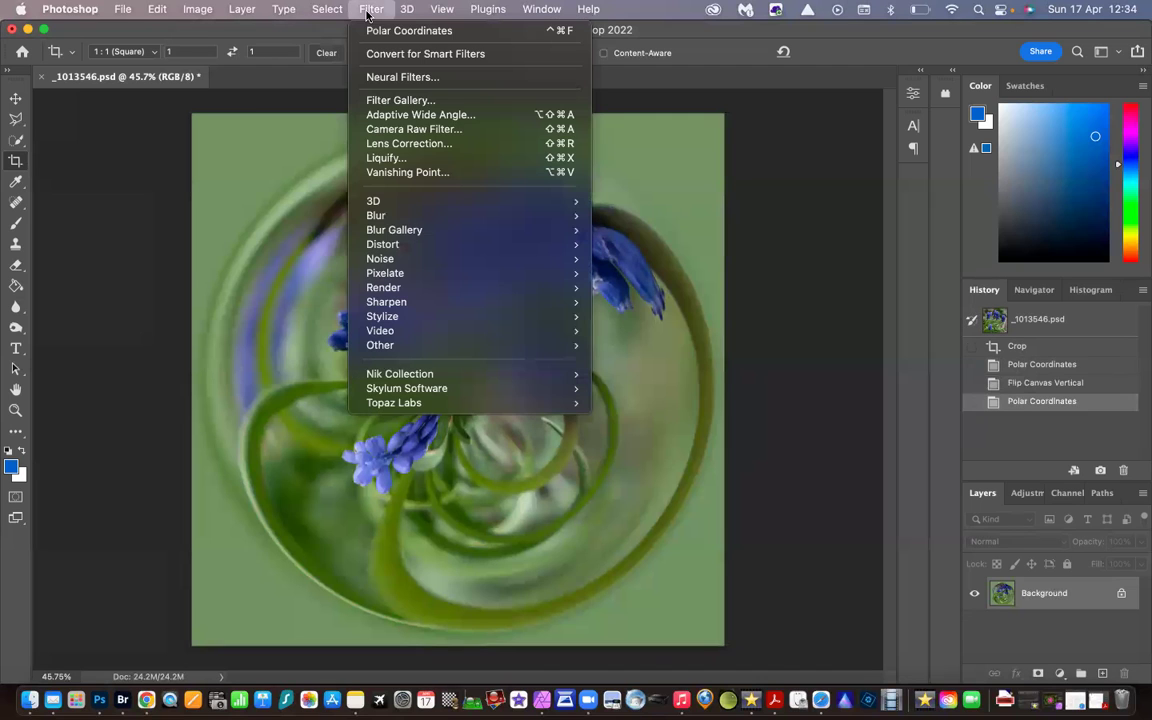
mouse_move(400, 316)
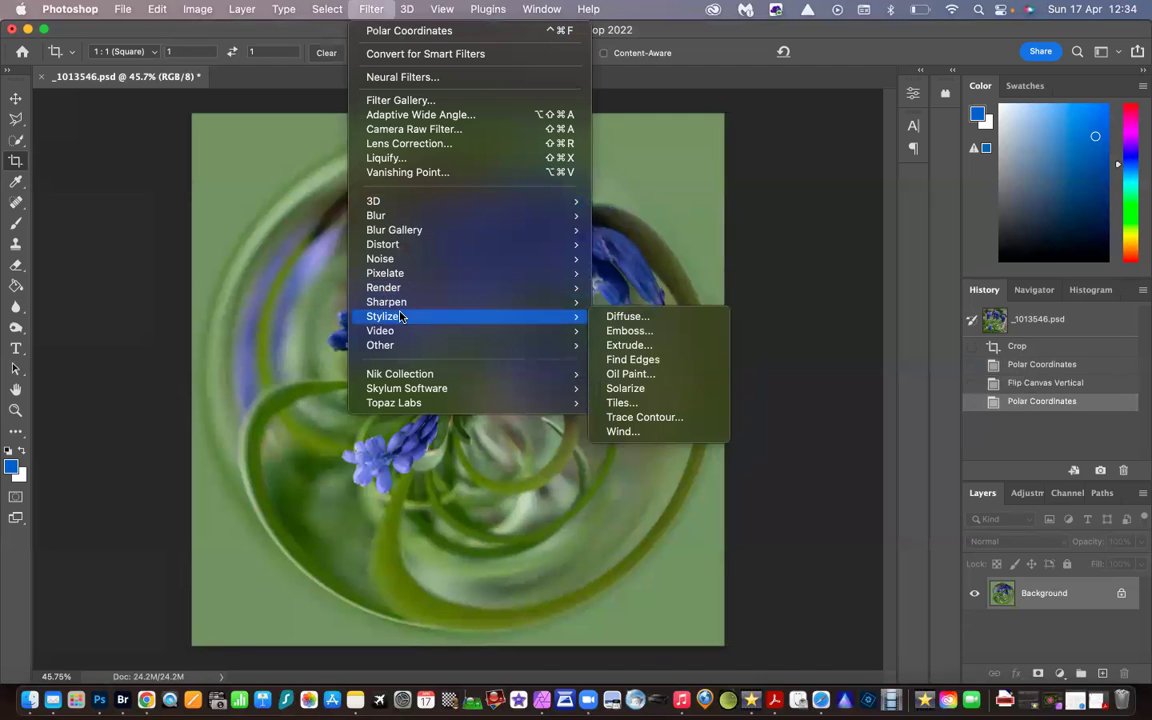
click(655, 374)
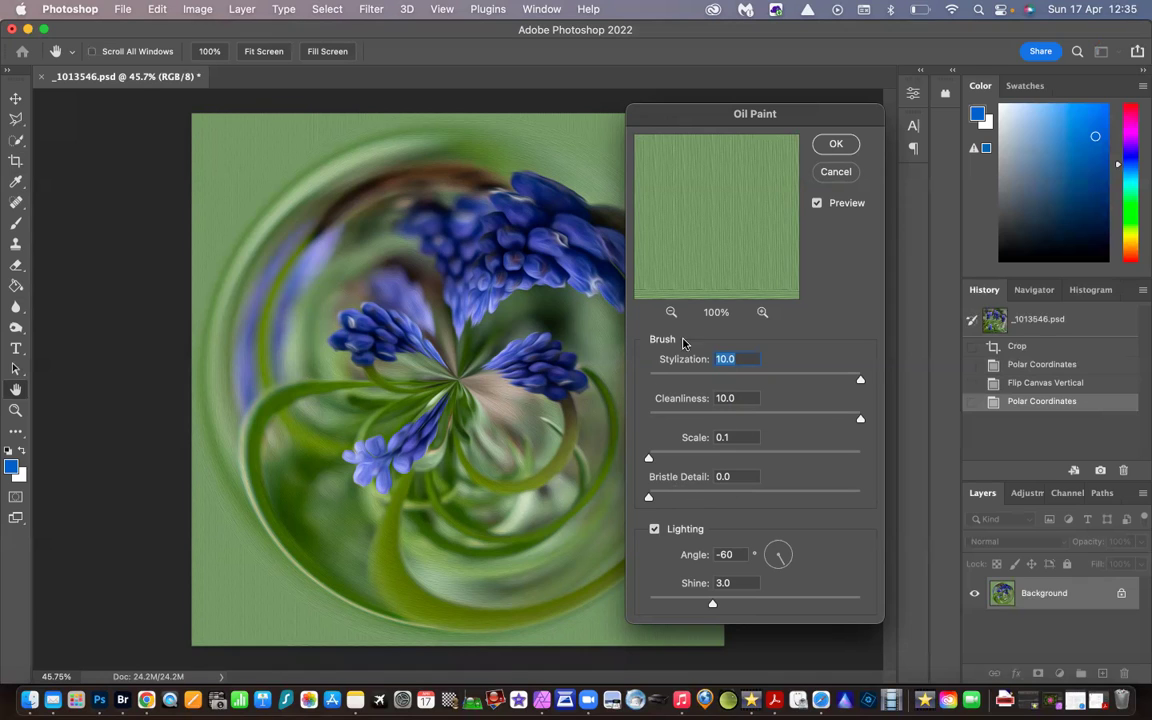
click(836, 146)
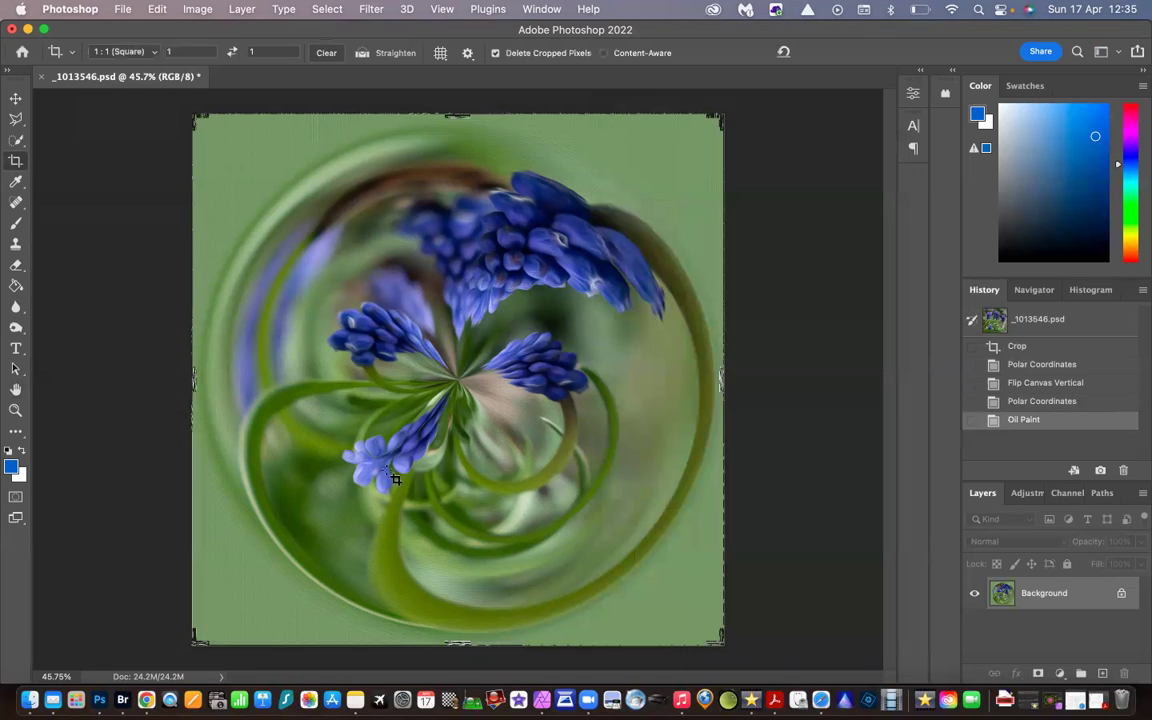
Add a second Oil Paint pass and compare it against the single pass in History
click(15, 412)
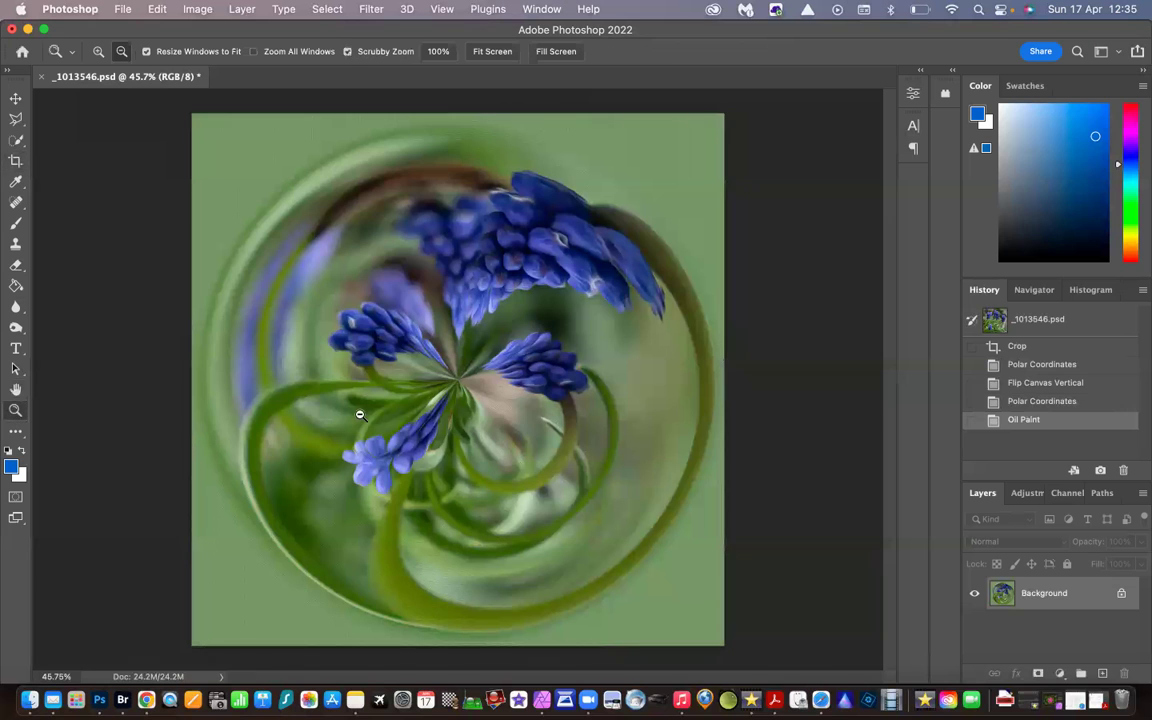
drag(470, 391, 496, 396)
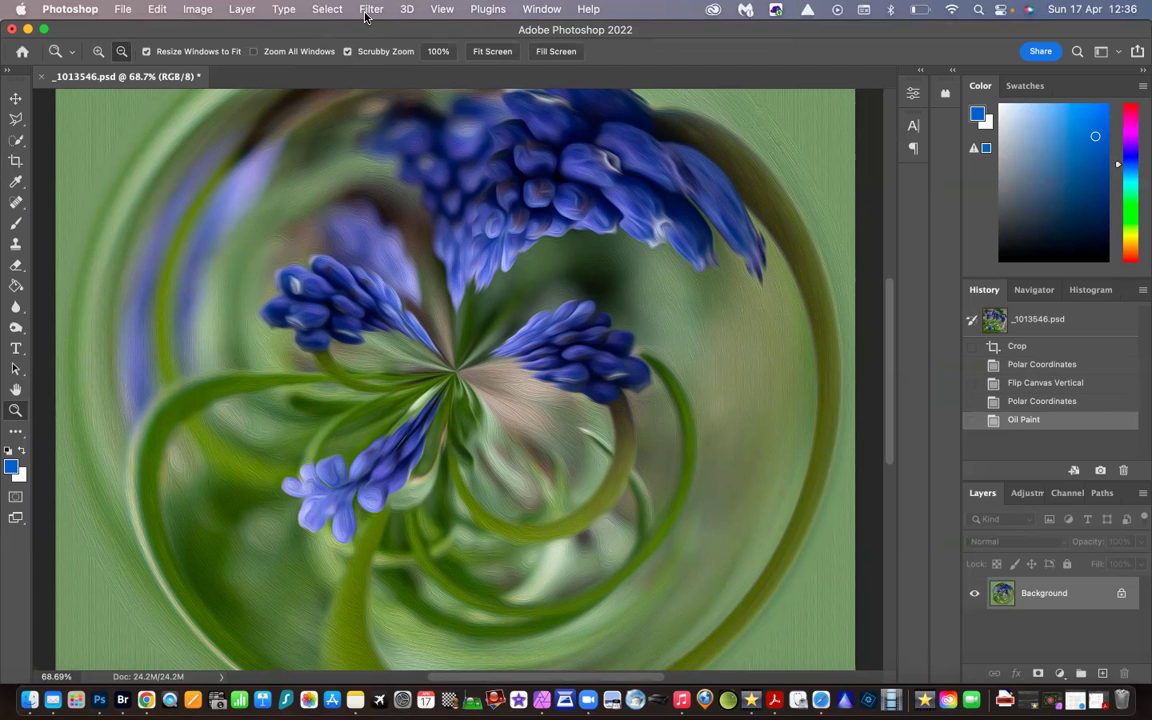
click(370, 10)
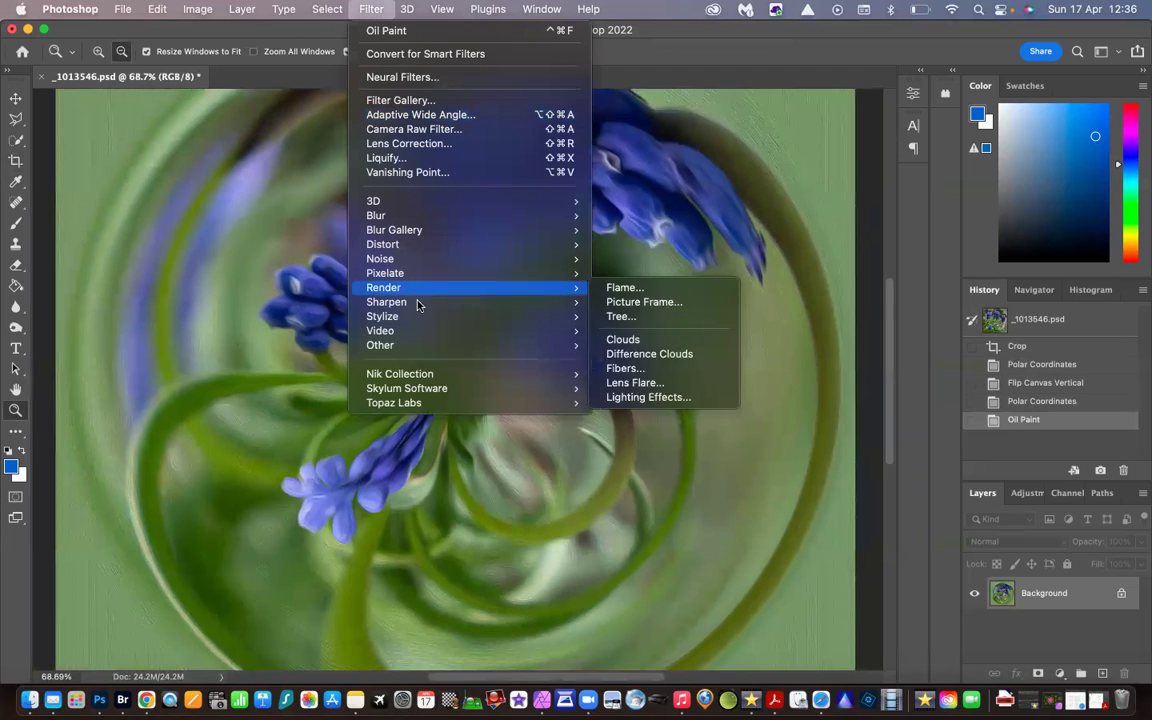
mouse_move(420, 318)
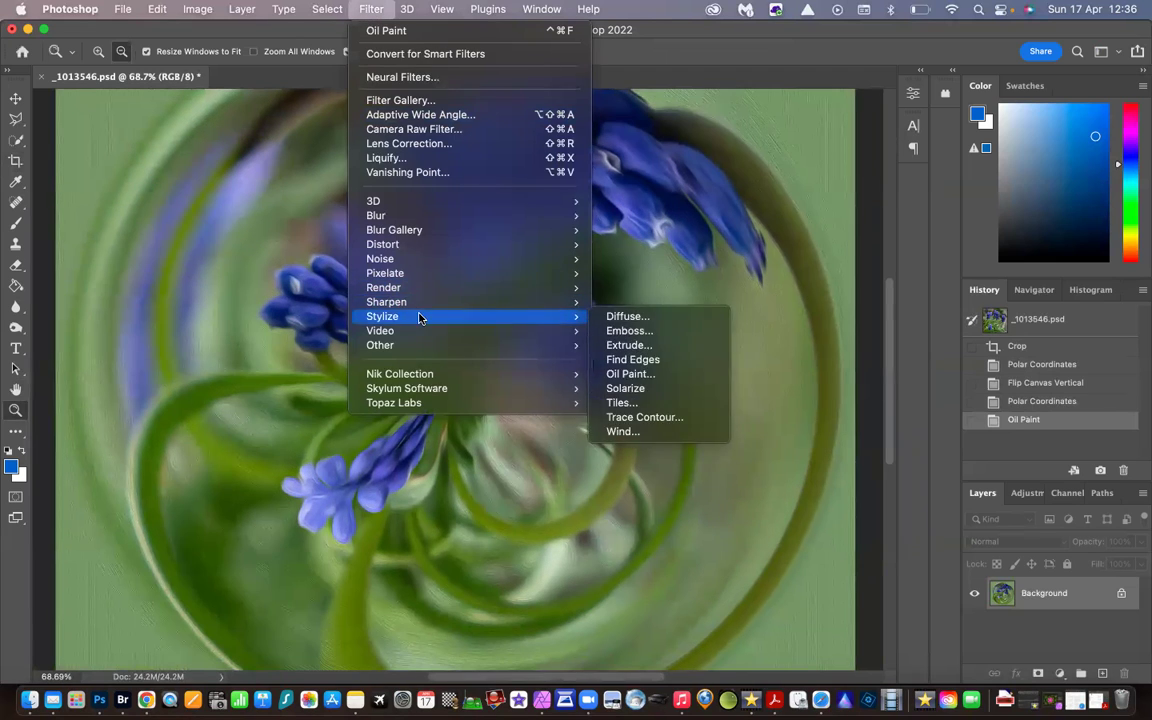
click(664, 375)
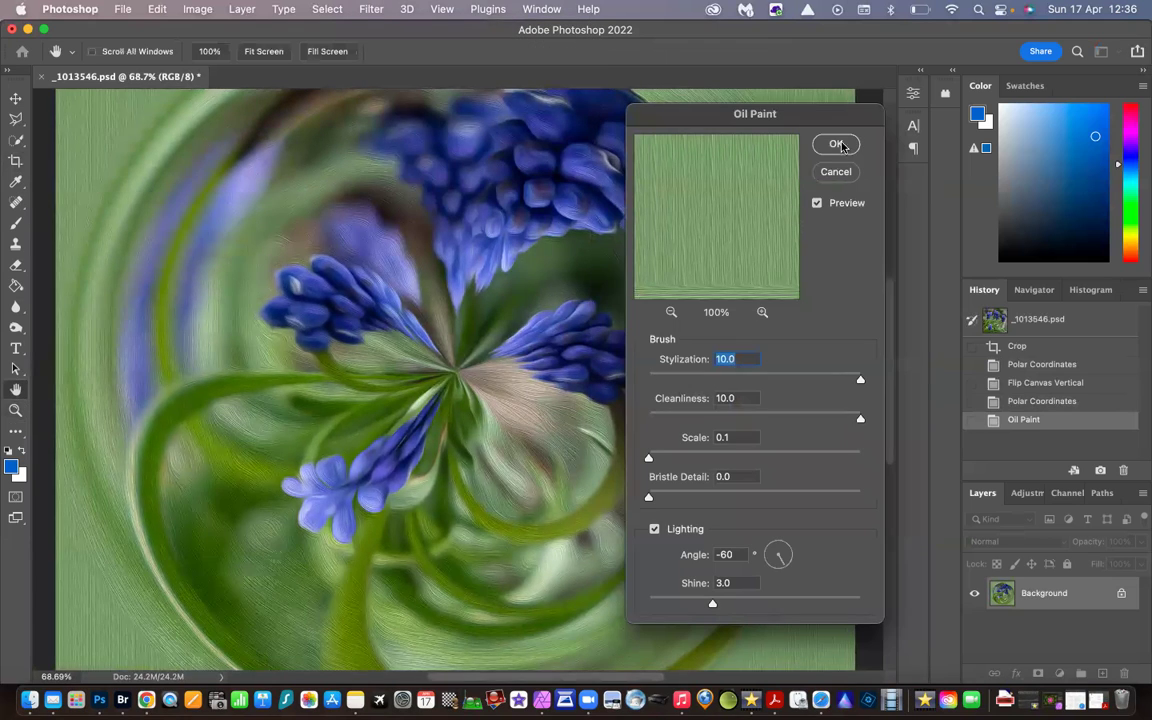
click(836, 145)
key(z)
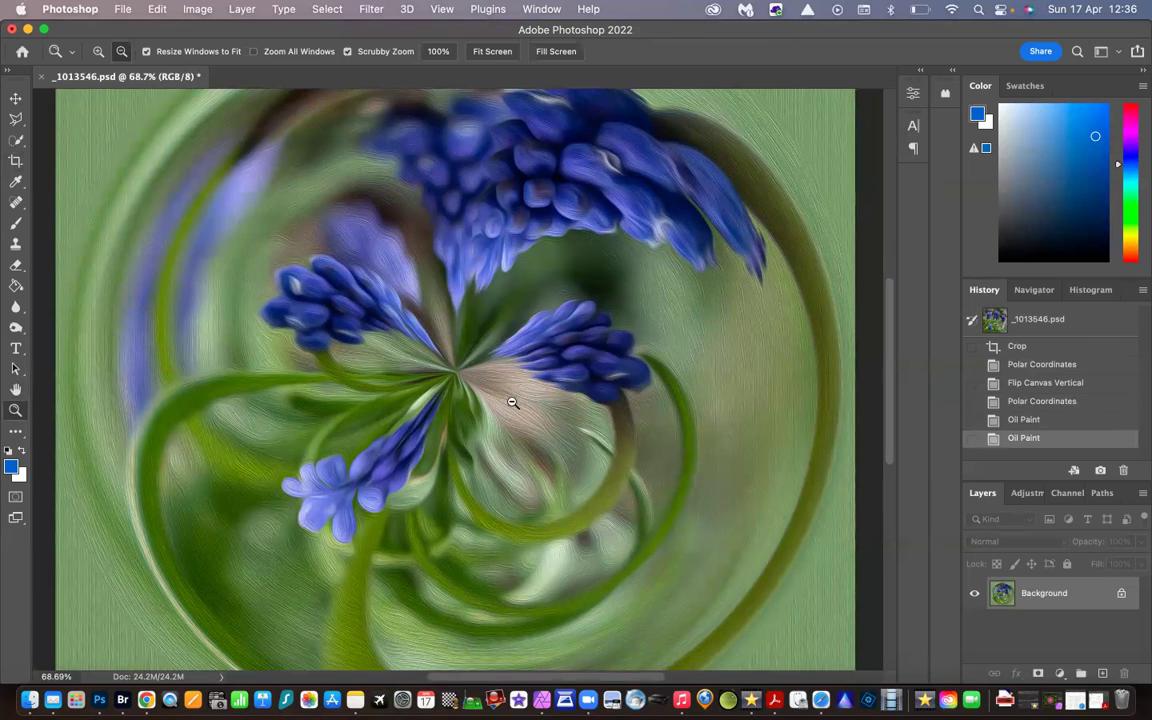
click(1072, 421)
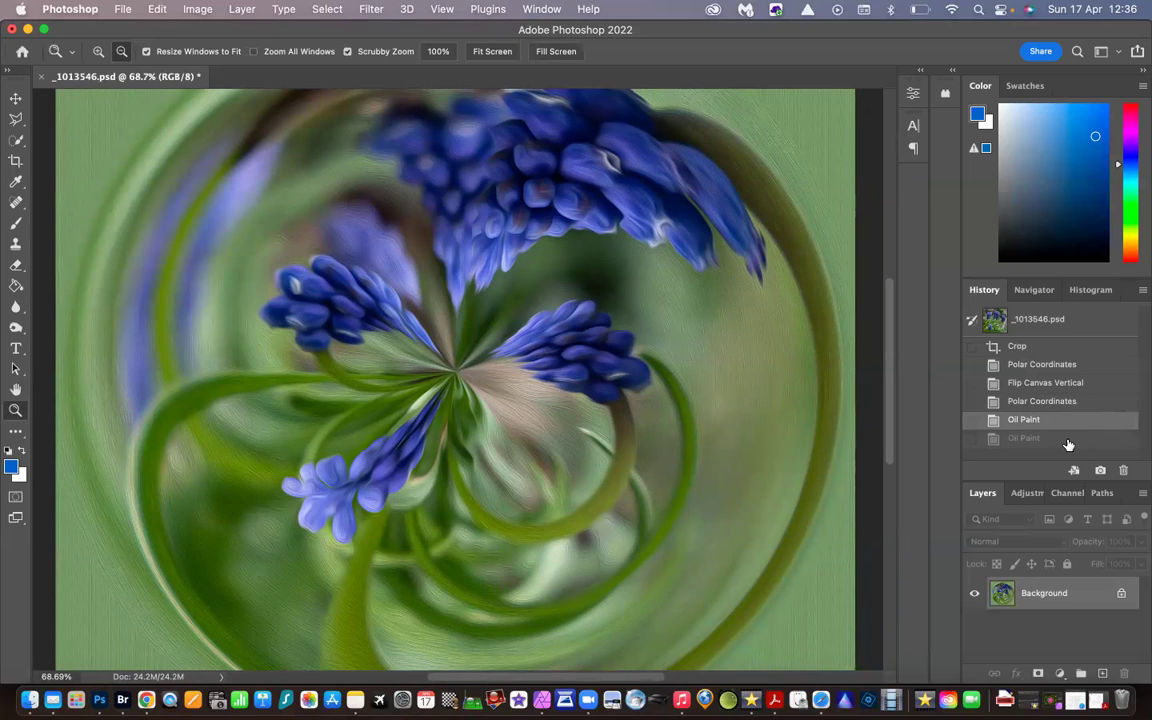
click(1068, 440)
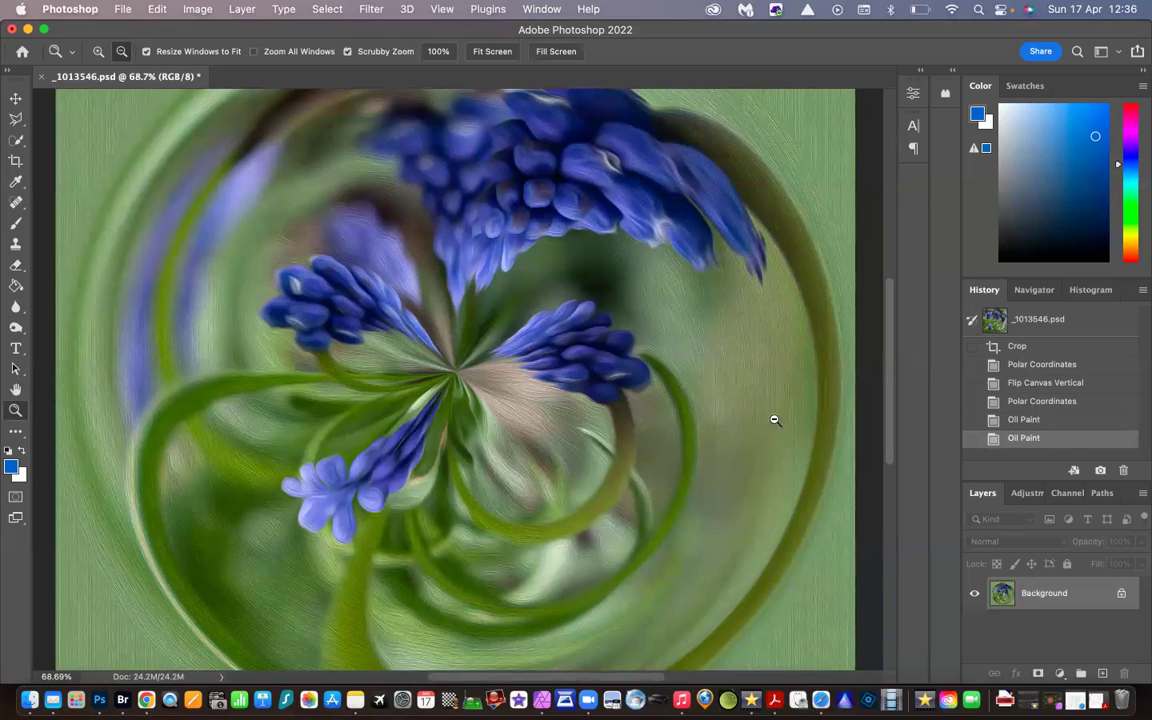
Apply a third Oil Paint pass and zoom out to view the whole orb
click(370, 9)
mouse_move(450, 318)
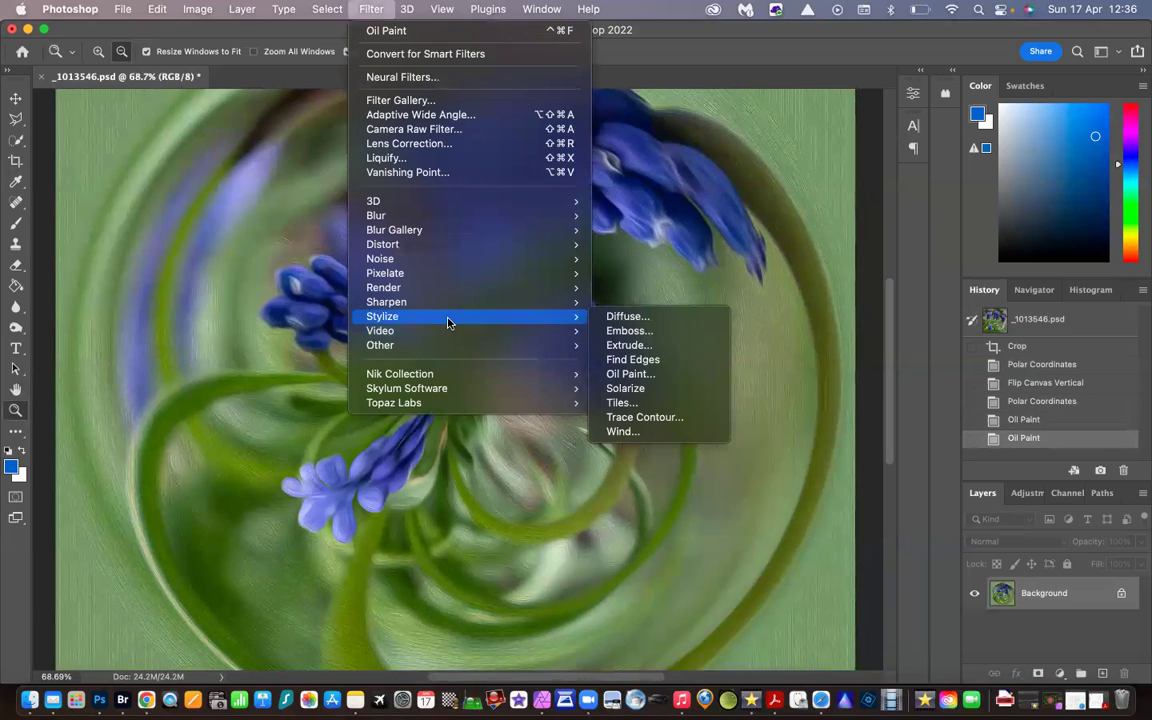
click(670, 374)
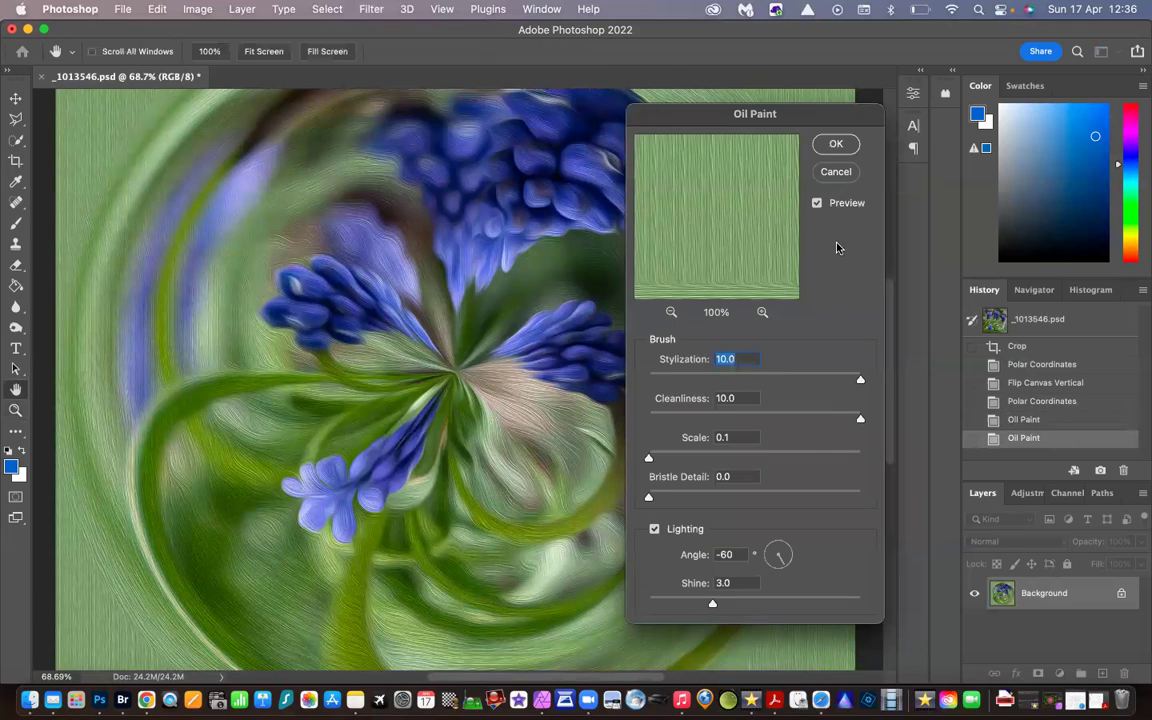
click(836, 145)
key(z)
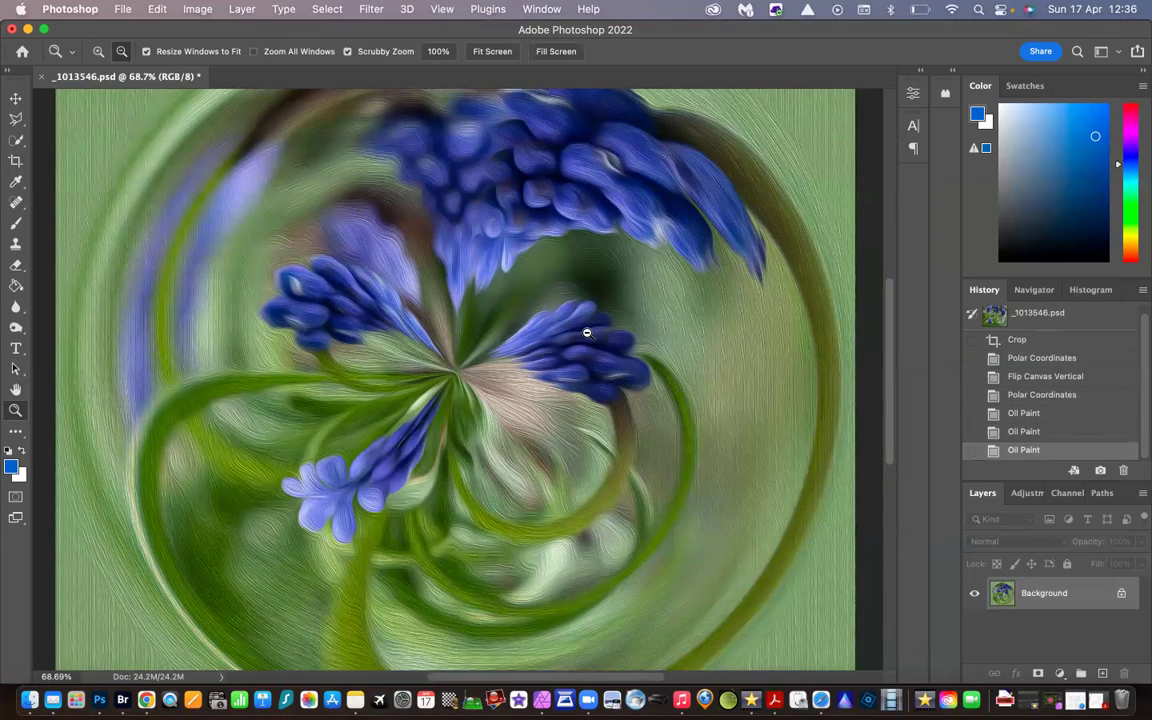
drag(584, 336, 564, 321)
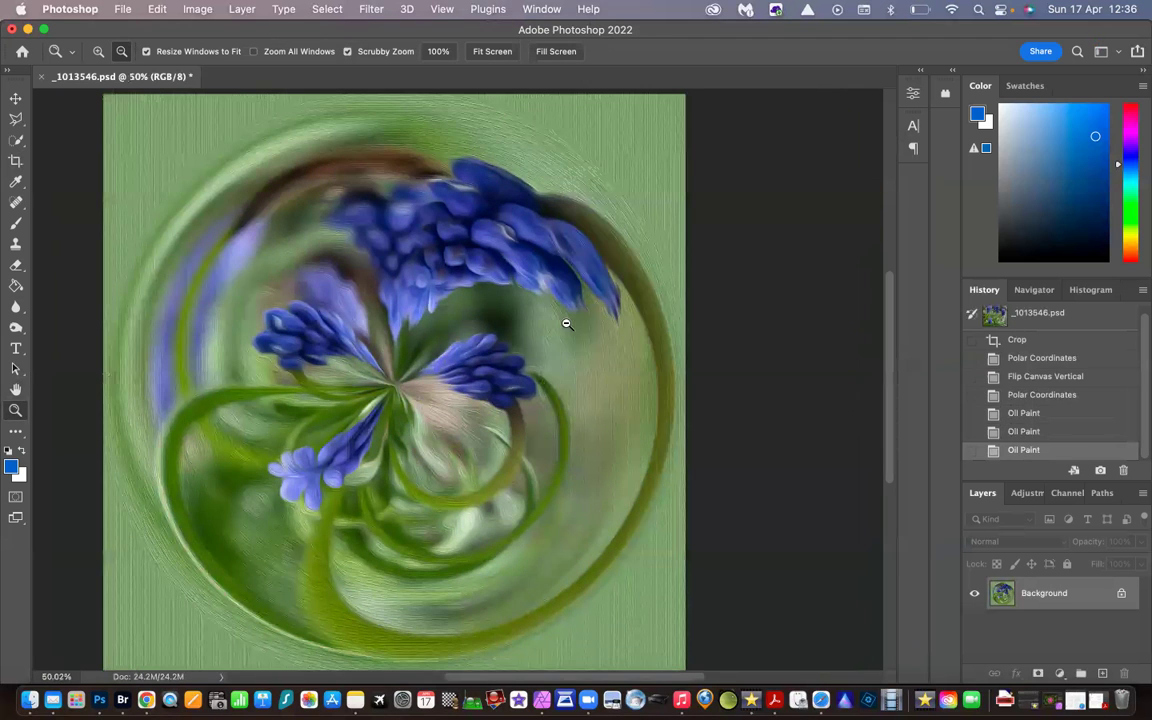
click(1071, 414)
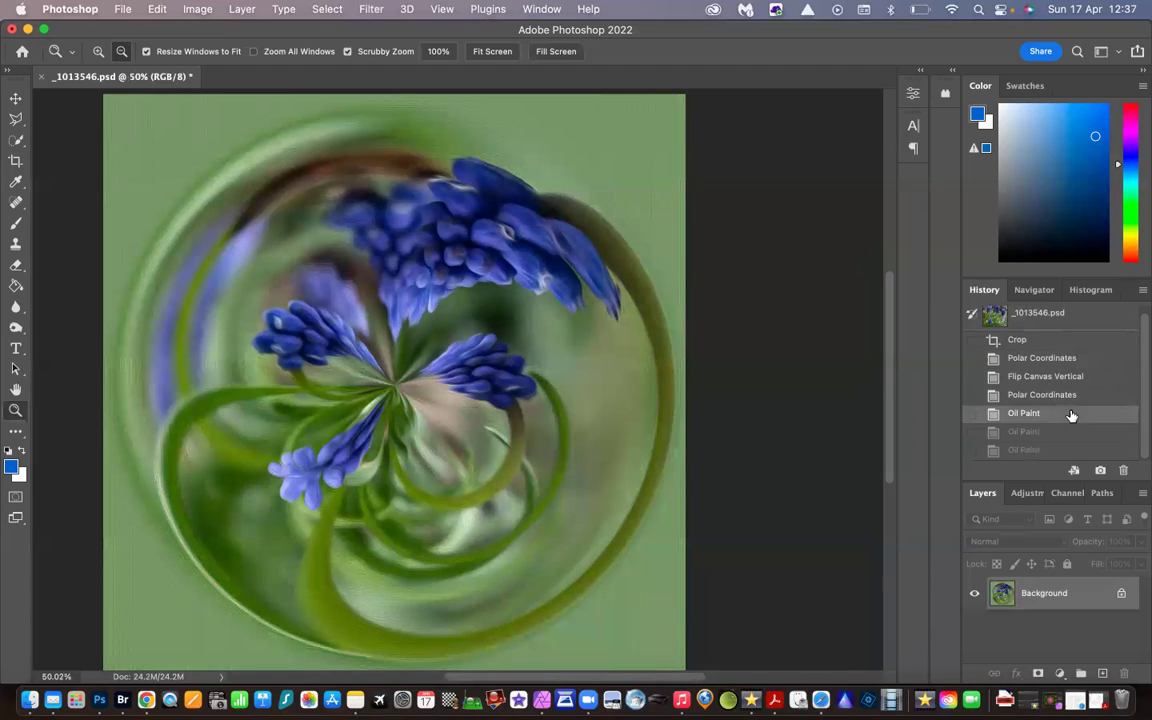
click(1066, 450)
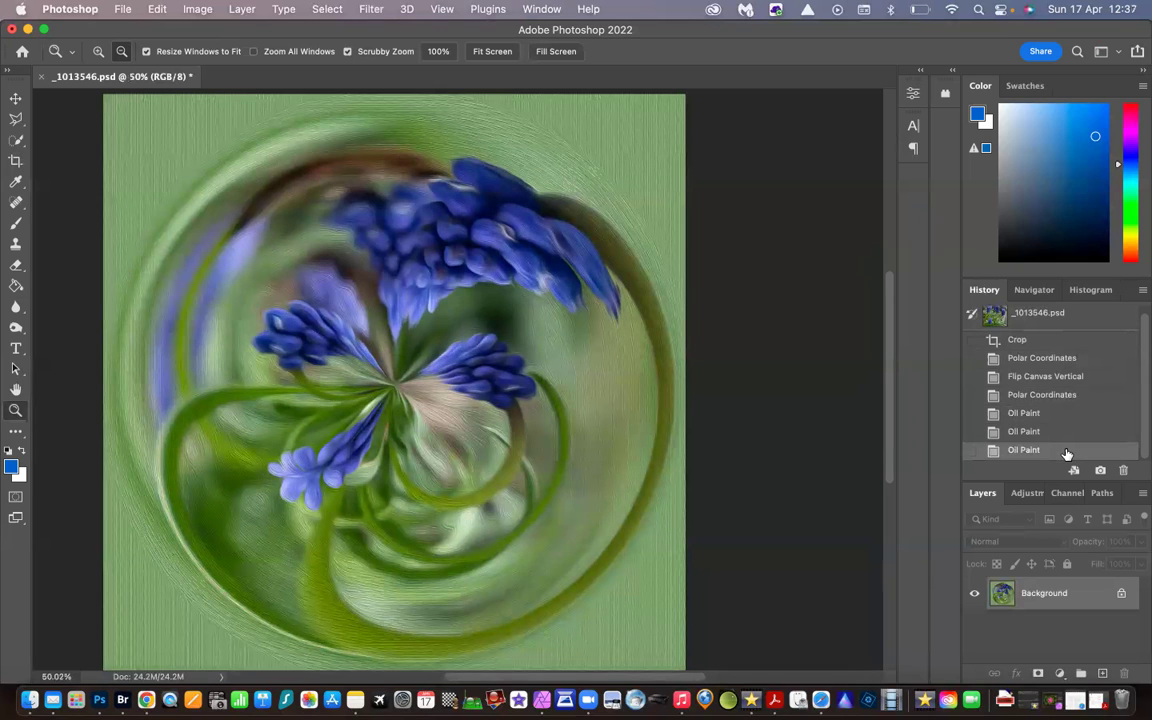
click(1097, 403)
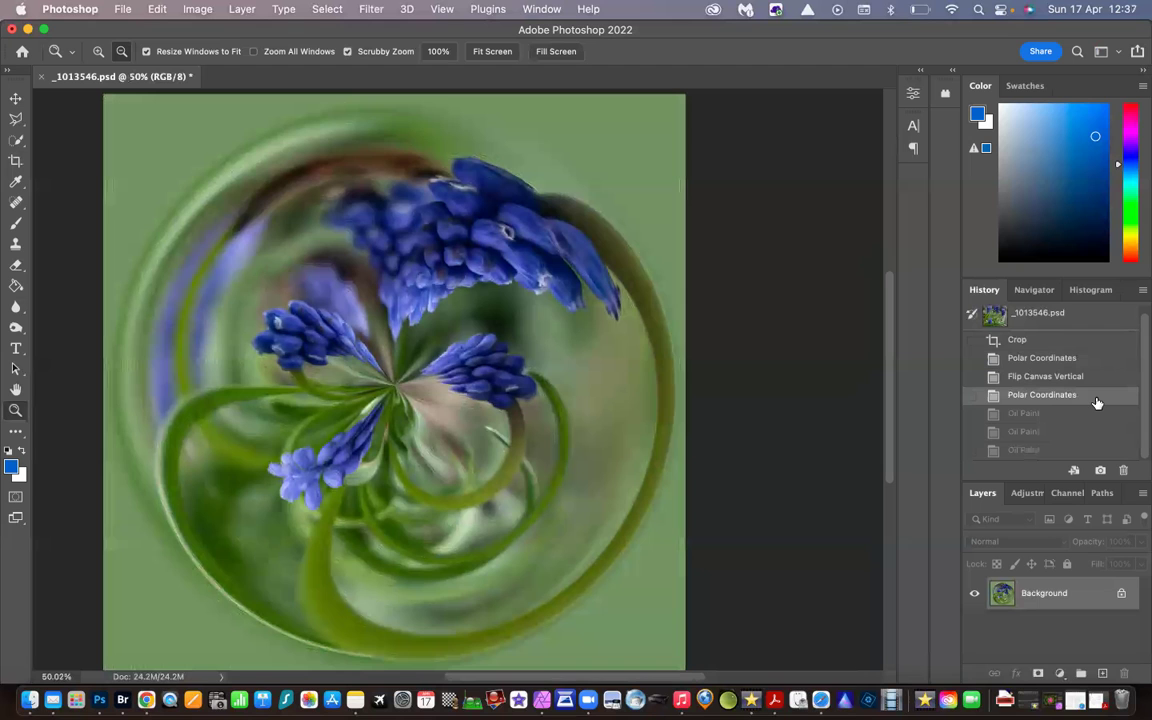
click(1072, 451)
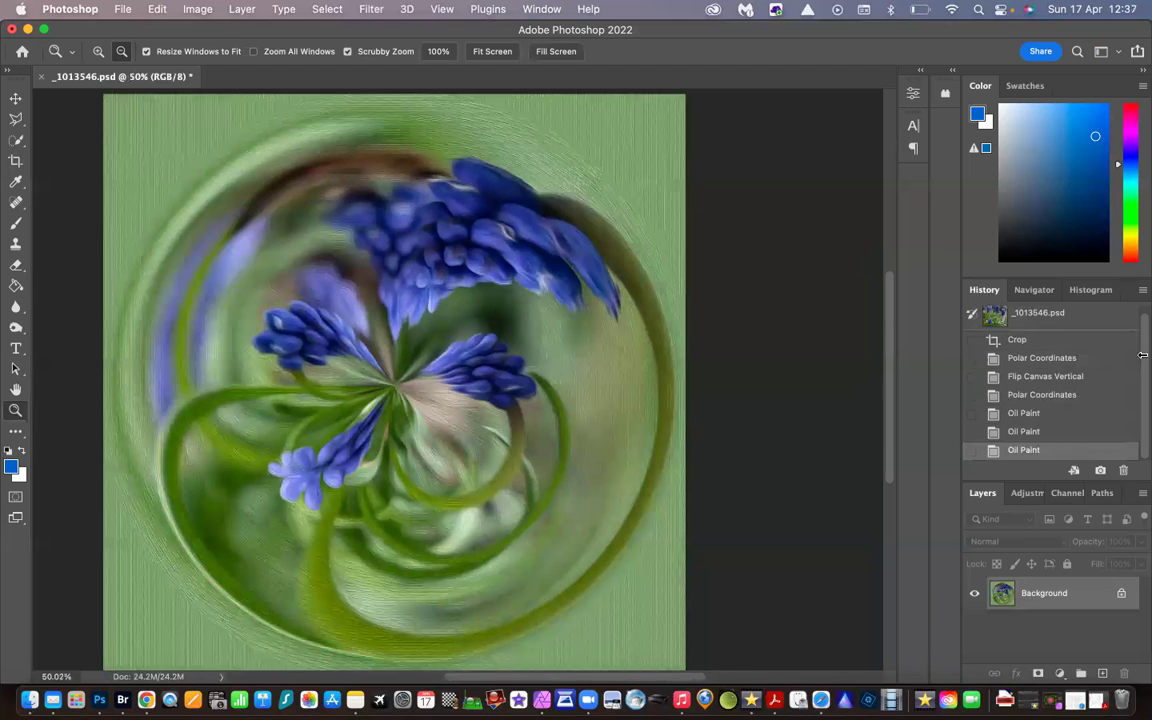
click(1062, 343)
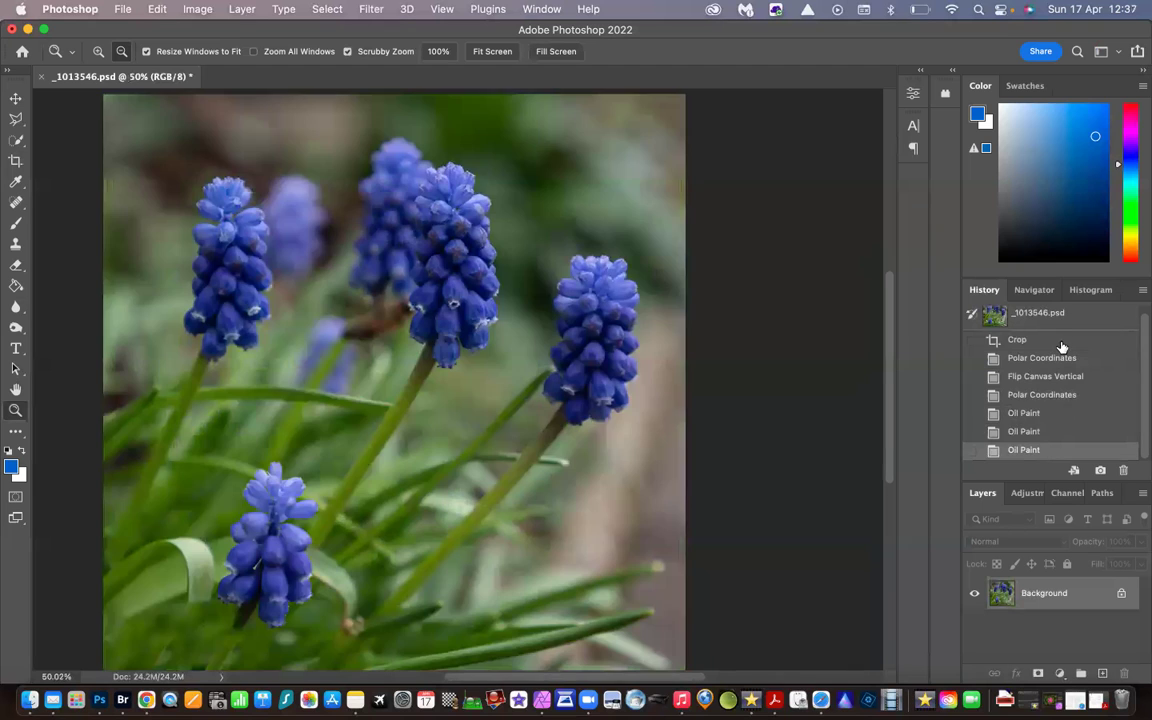
click(1060, 452)
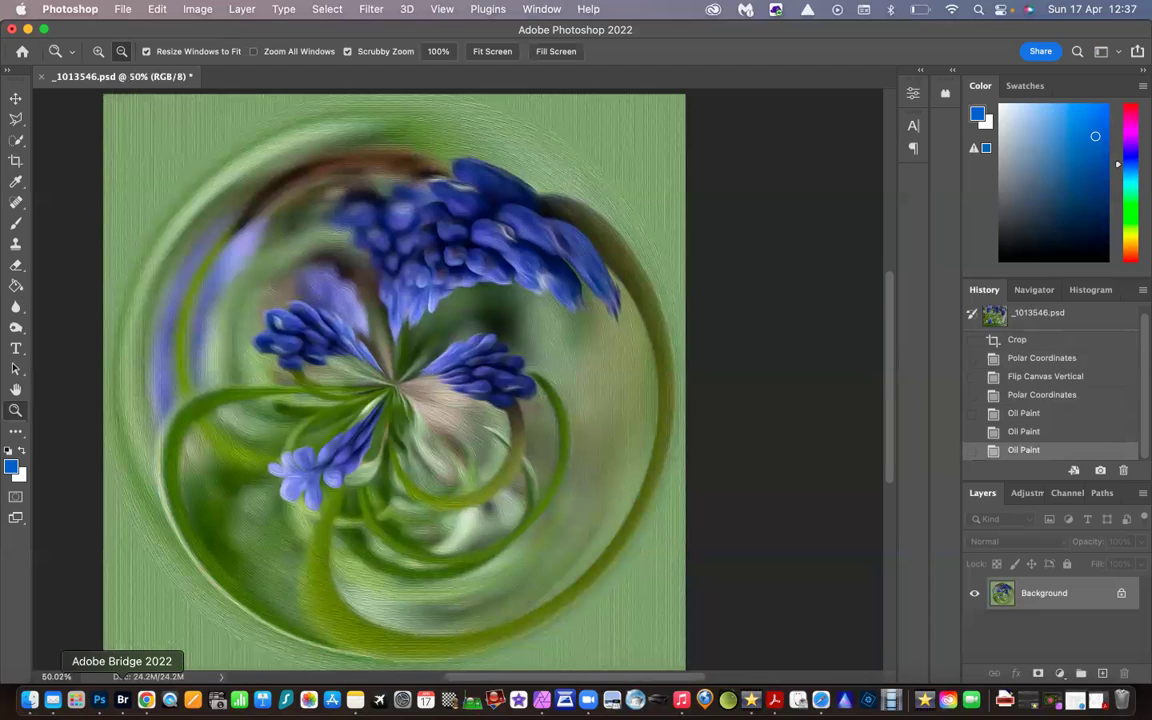
In Bridge, select four example orb images and show them in Full Screen Preview
click(122, 699)
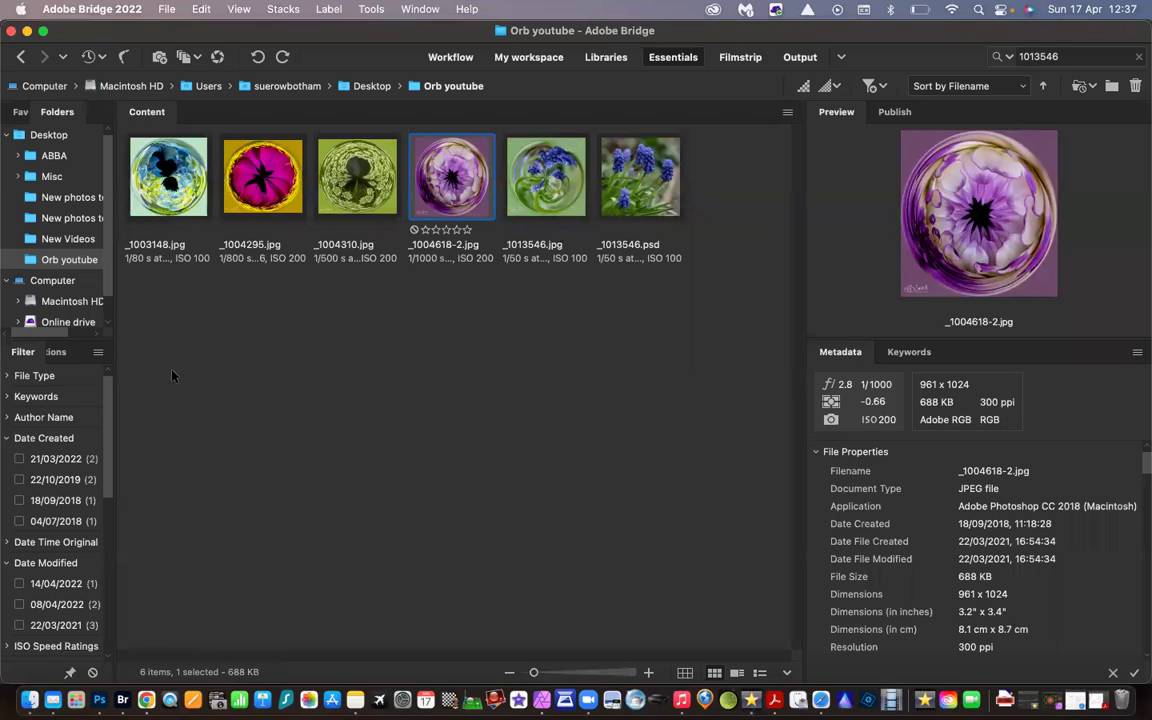
super+click(174, 171)
super+click(290, 170)
super+click(337, 168)
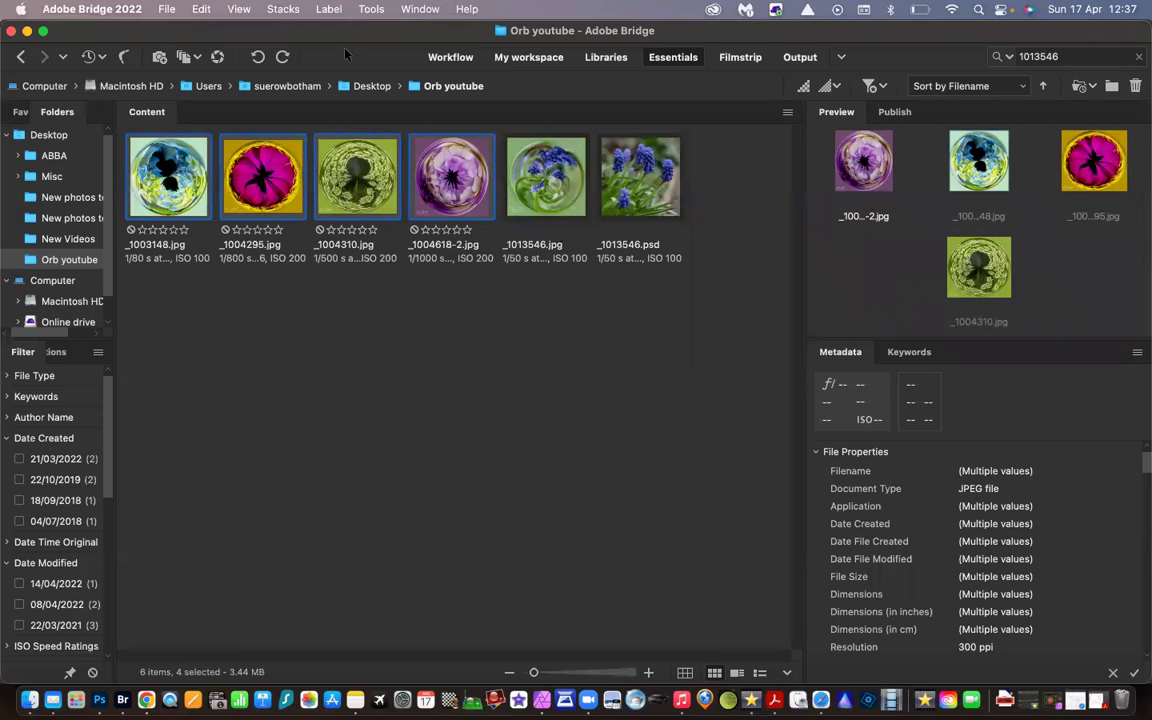
click(238, 10)
click(240, 33)
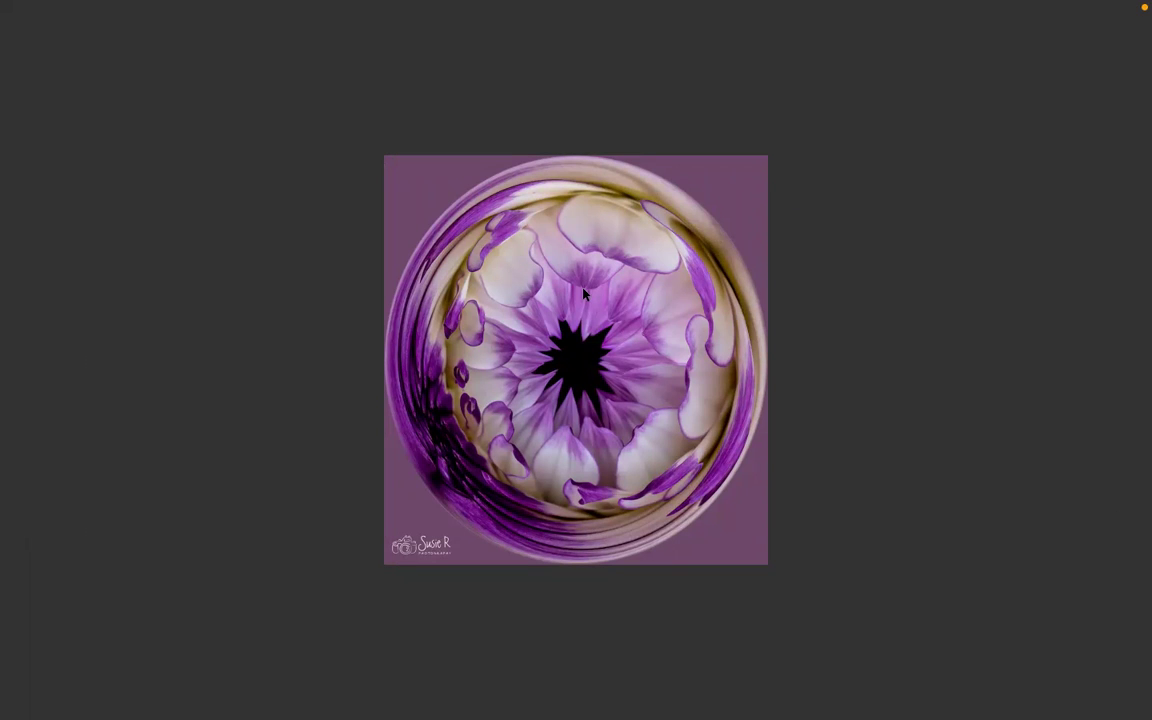
Browse back and forth through the example orbs, then exit the full-screen preview
key(Right)
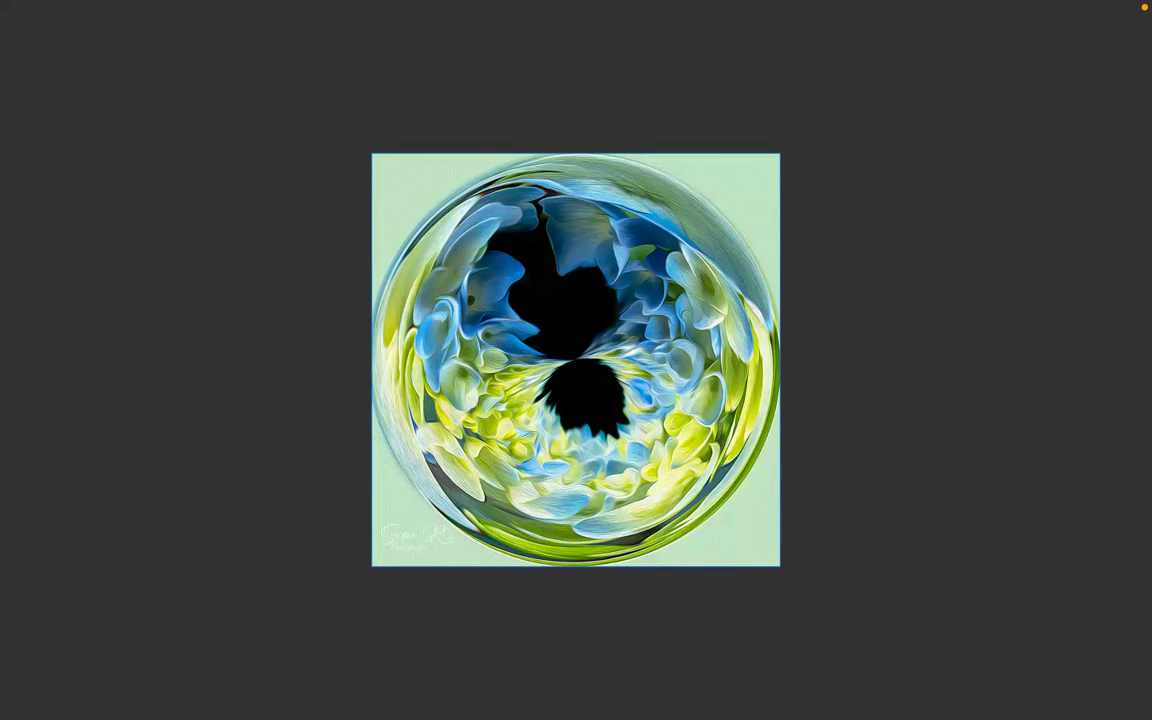
key(Right)
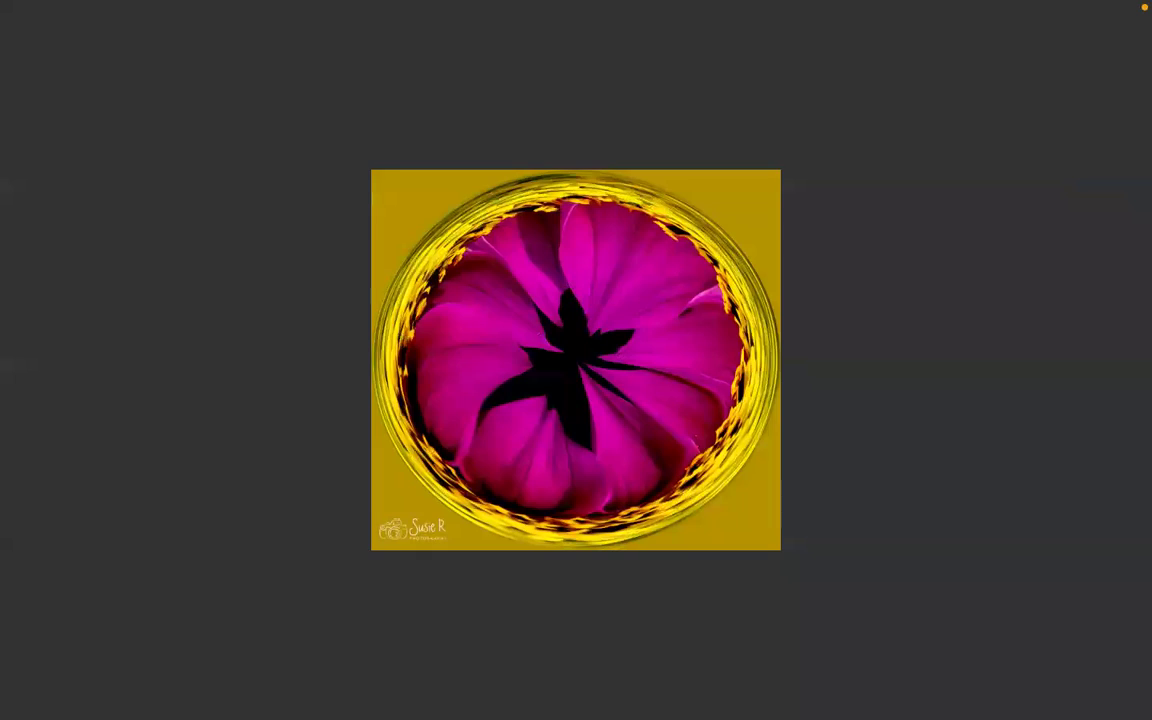
key(Right)
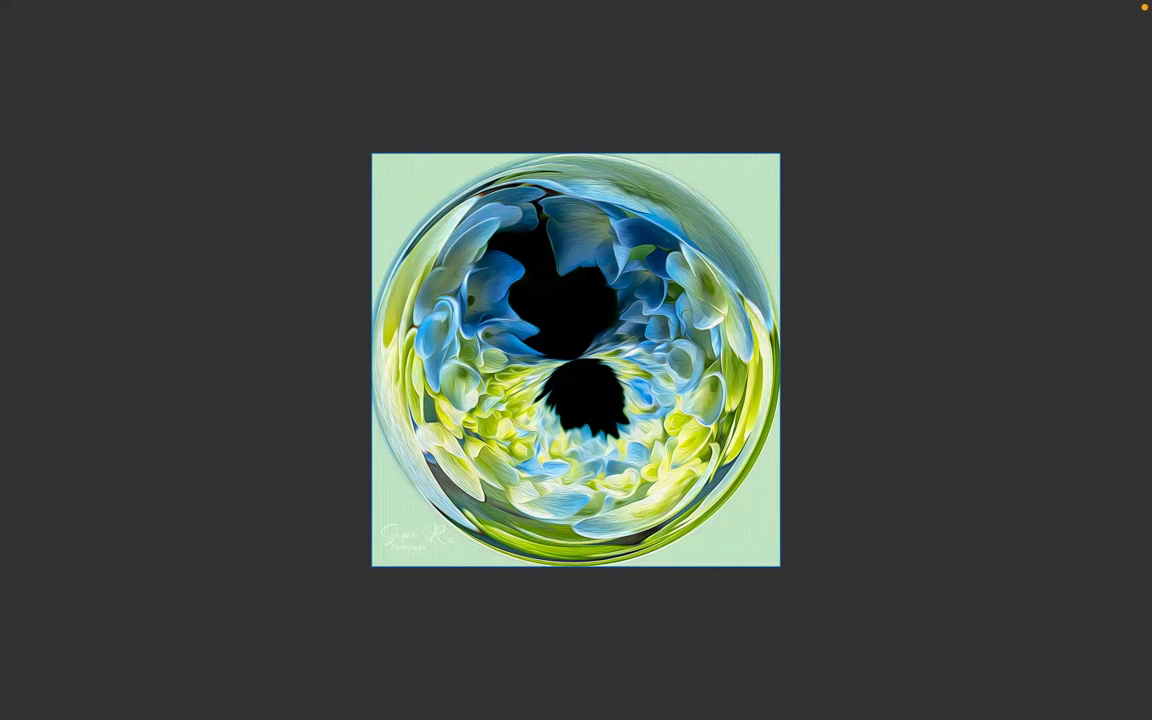
key(Left)
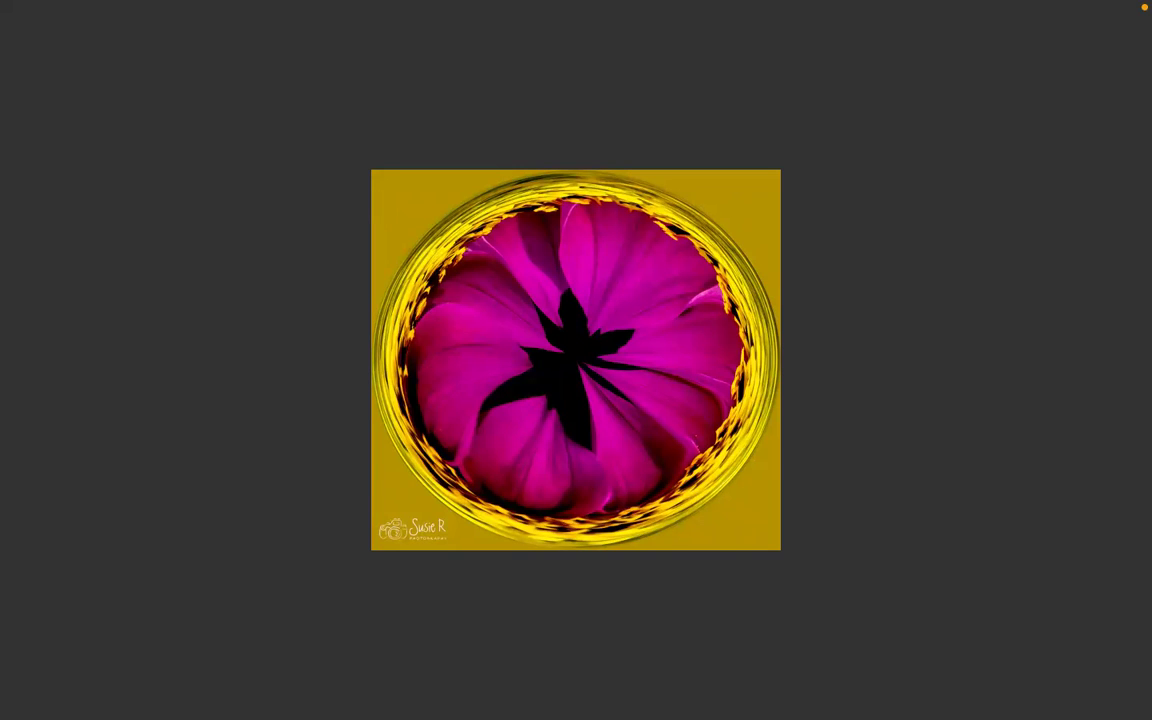
key(Left)
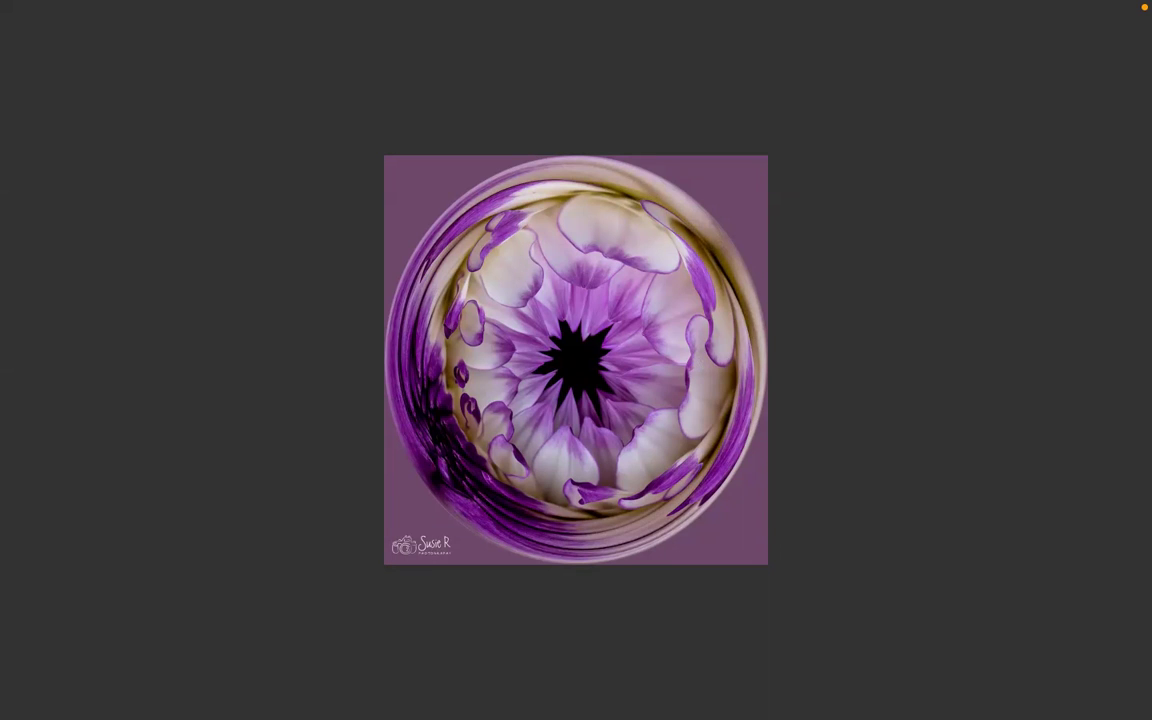
key(Escape)
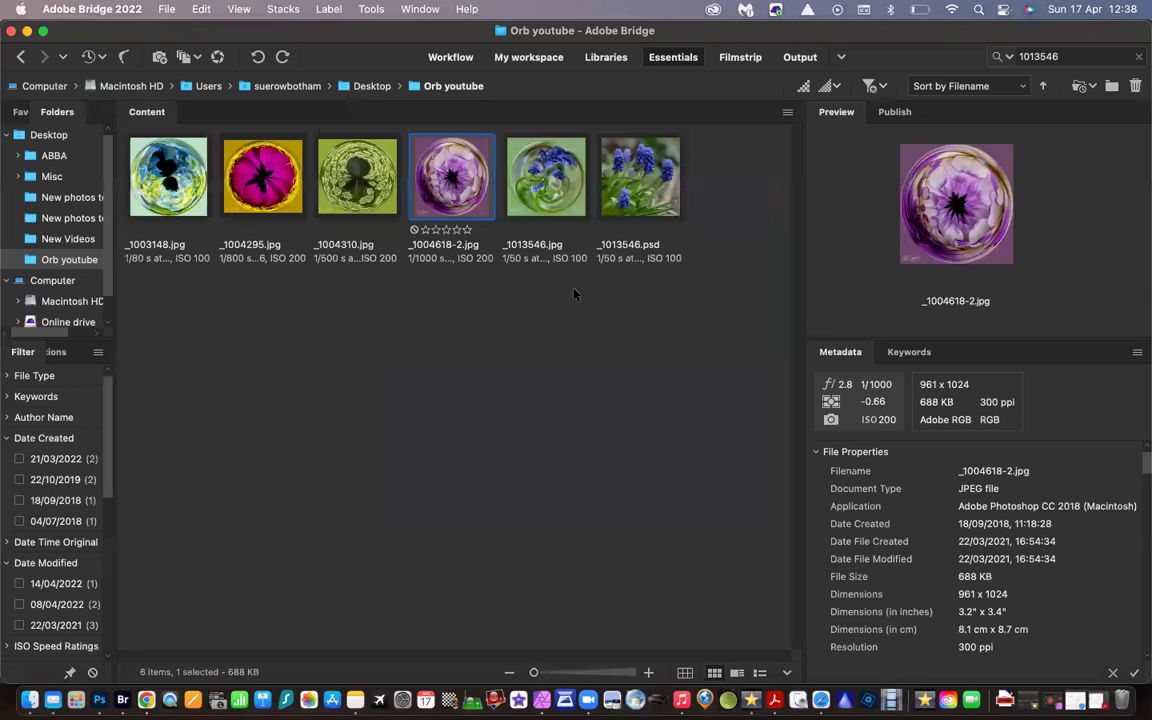